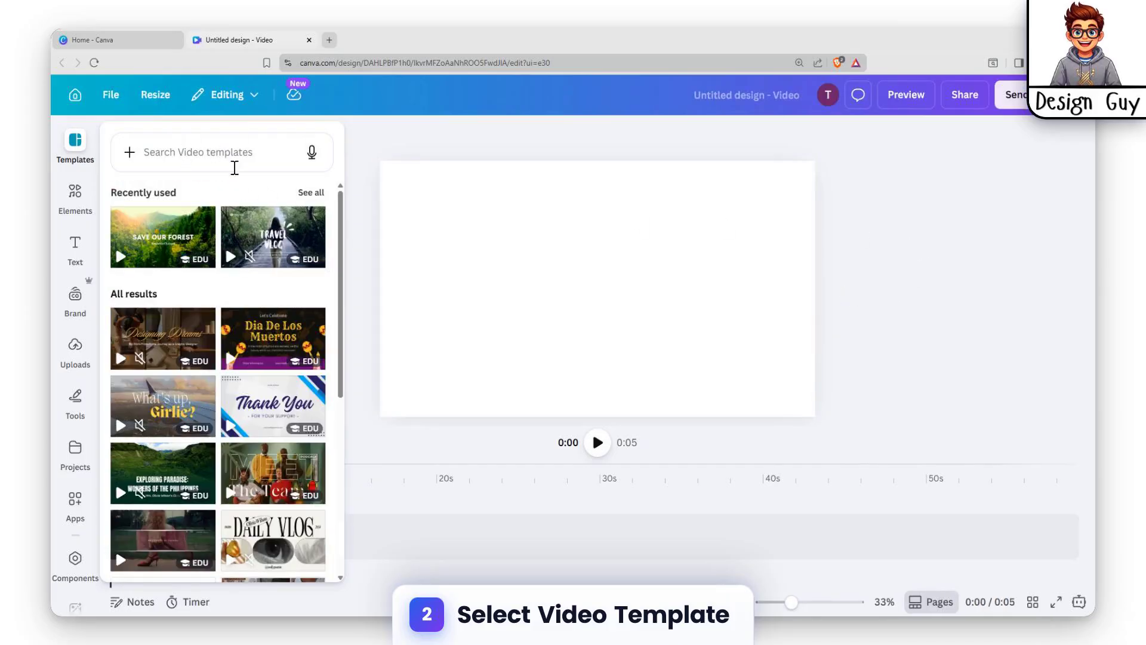
Step: Search video templates for products and apply all 4 pages of the Pink and White Clean Minimalist Beauty Skin Product Promotion Video template
{"action": "scroll", "coordinate": [227, 187], "scroll_direction": "down", "scroll_amount": 6}
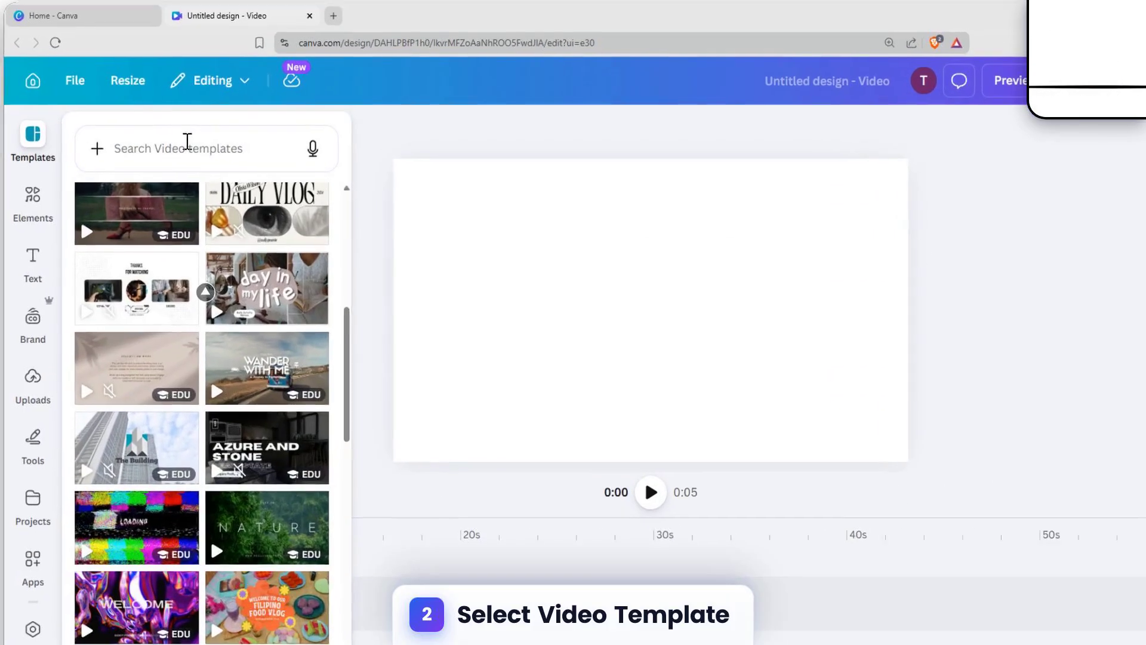
{"action": "left_click", "coordinate": [187, 141]}
{"action": "type", "text": "produ"}
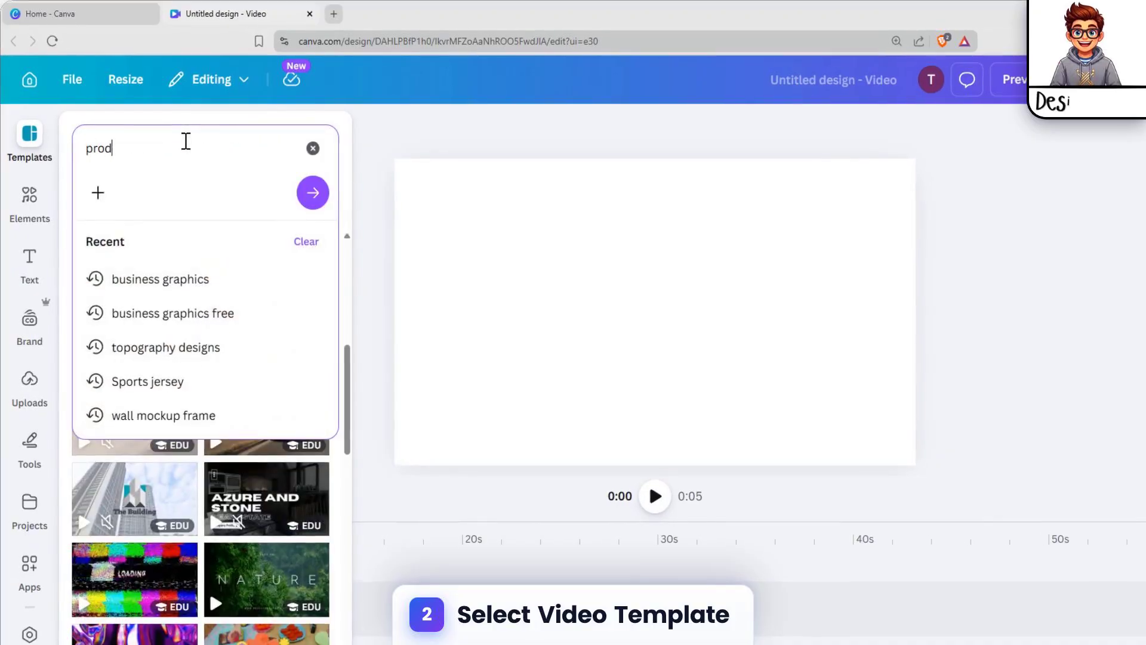
{"action": "type", "text": "cts"}
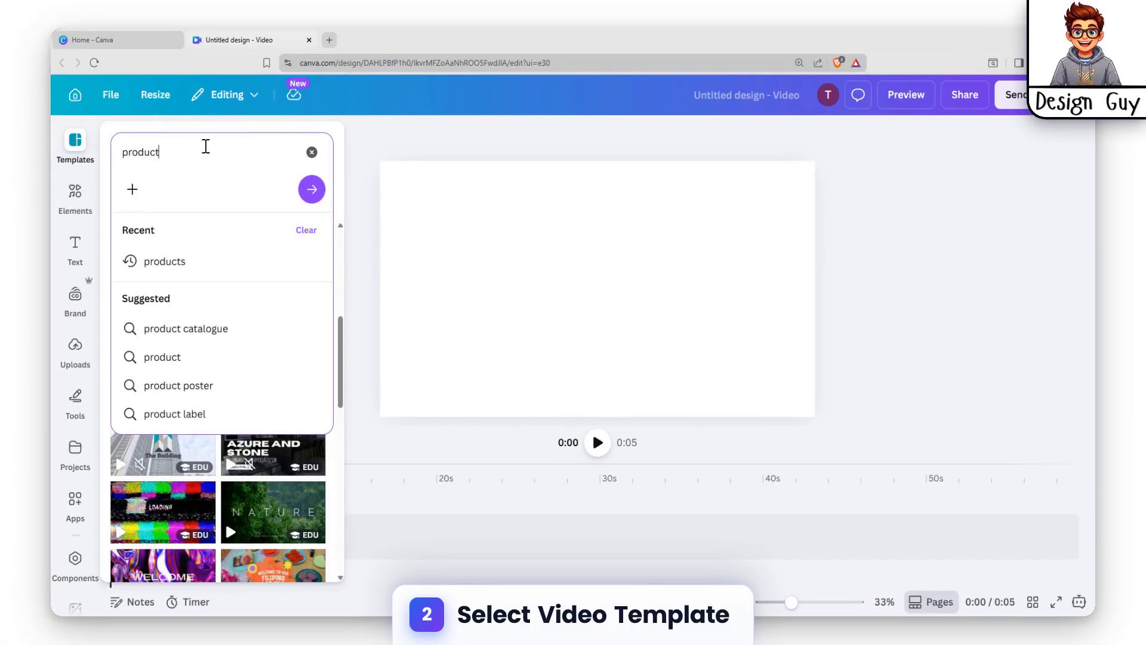
{"action": "key", "text": "Return"}
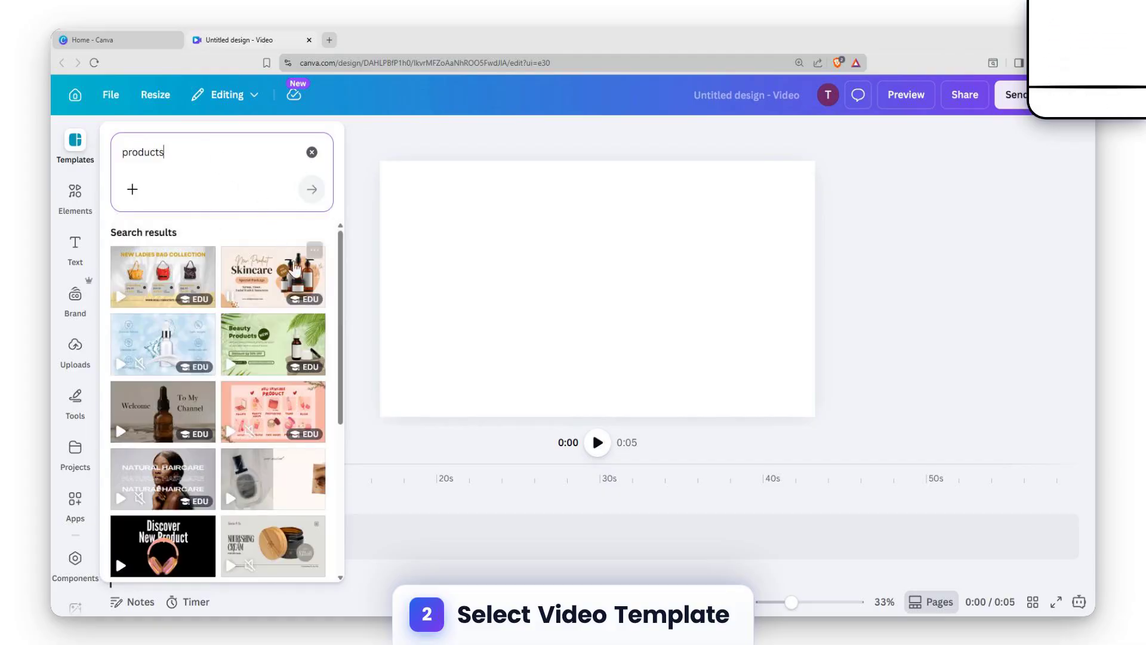
{"action": "scroll", "coordinate": [266, 378], "scroll_direction": "down", "scroll_amount": 10}
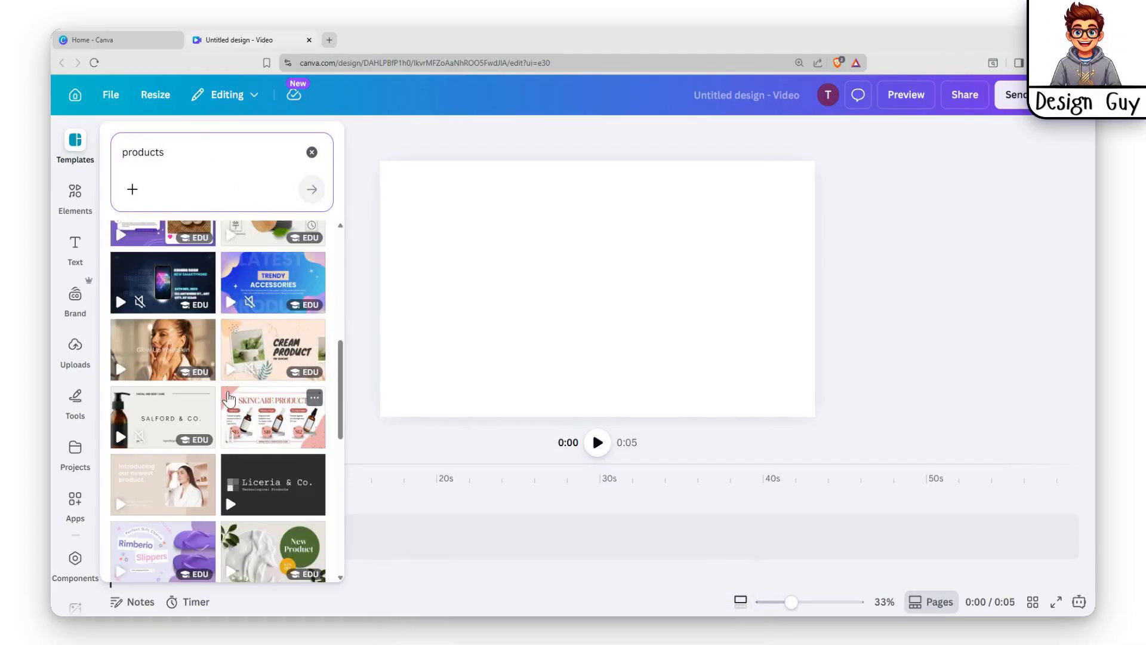
{"action": "left_click", "coordinate": [136, 351]}
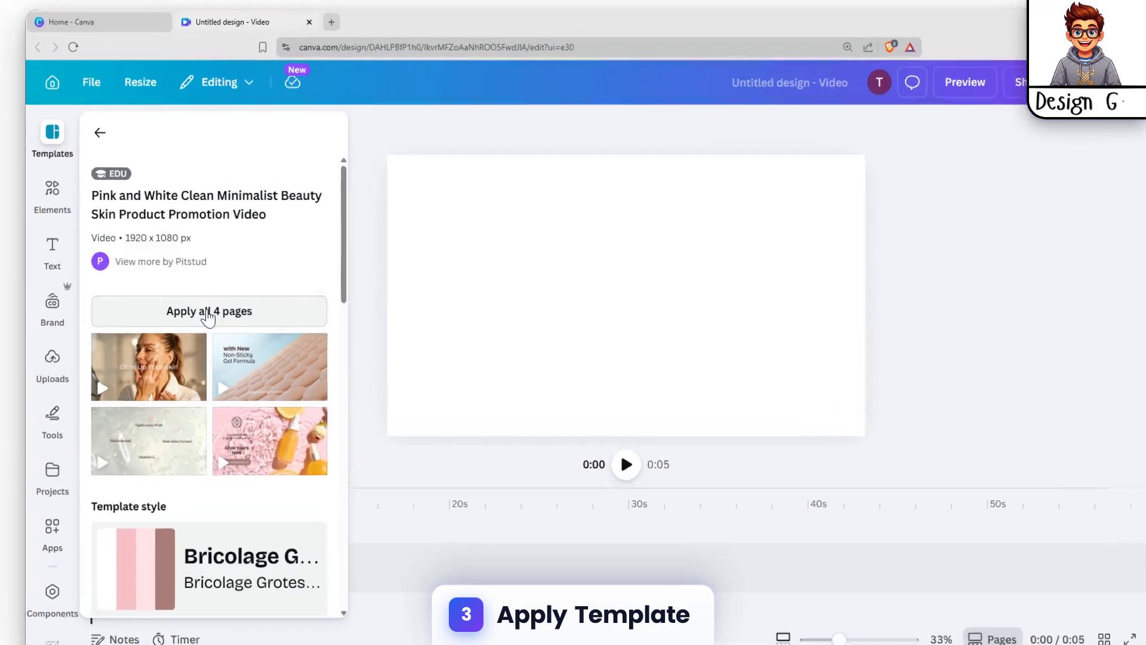
{"action": "left_click", "coordinate": [217, 304]}
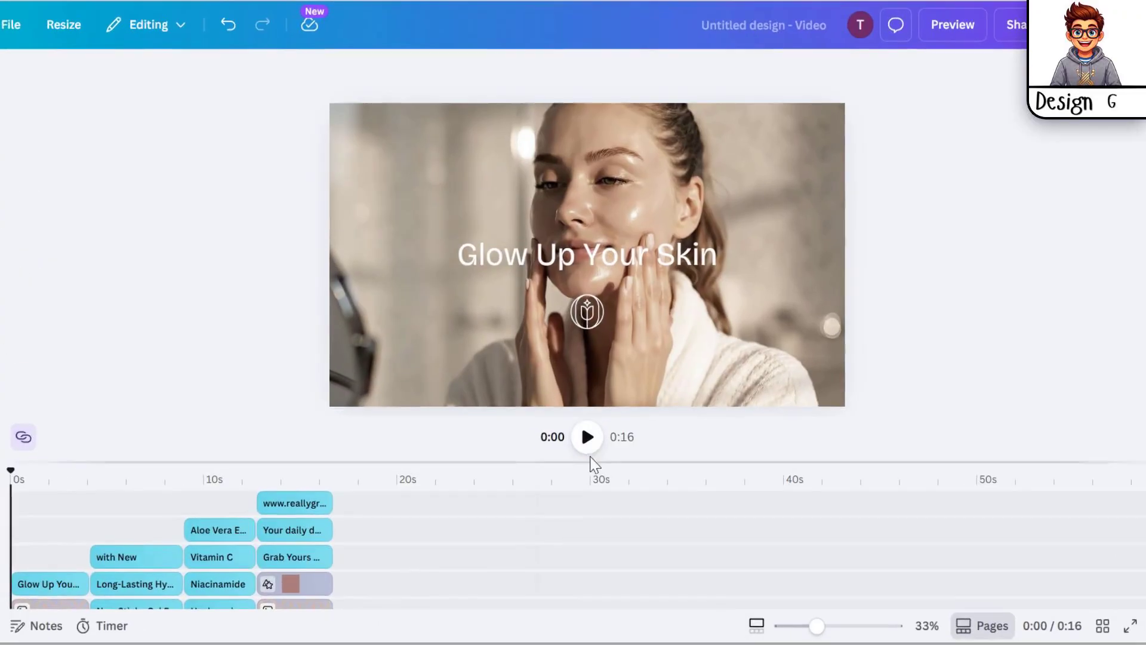
Step: Play the video to preview the applied template
{"action": "left_click", "coordinate": [598, 442]}
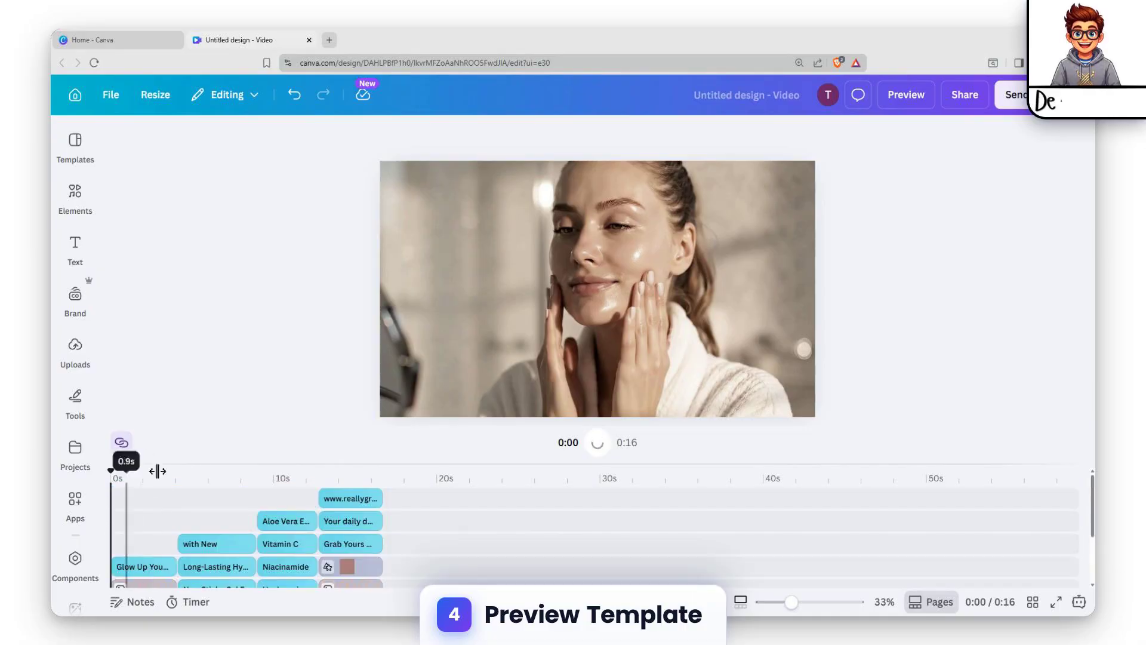
{"action": "scroll", "coordinate": [317, 499], "scroll_direction": "down", "scroll_amount": 3}
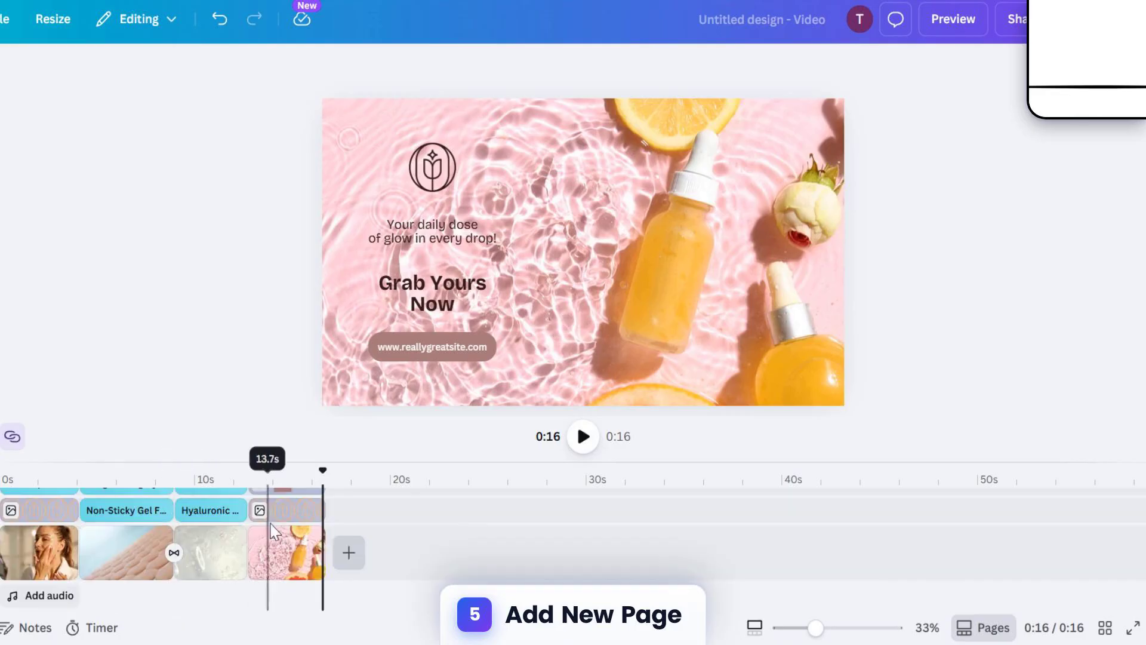
Step: Add a new blank page at the end of the timeline
{"action": "left_click", "coordinate": [375, 552]}
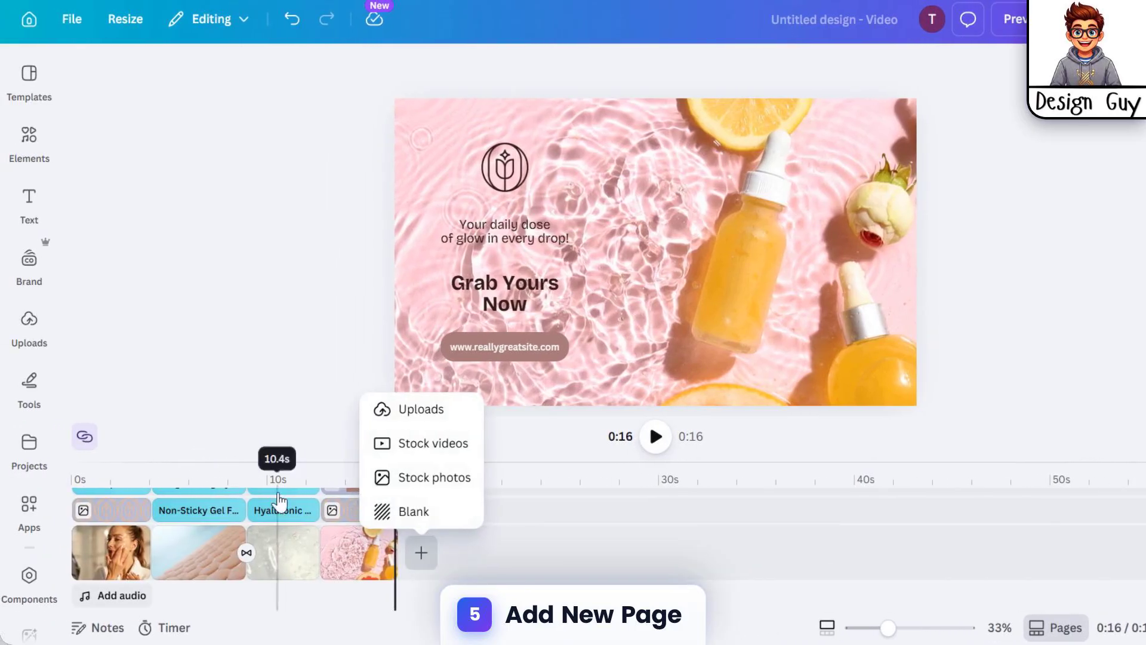
{"action": "left_click", "coordinate": [438, 524]}
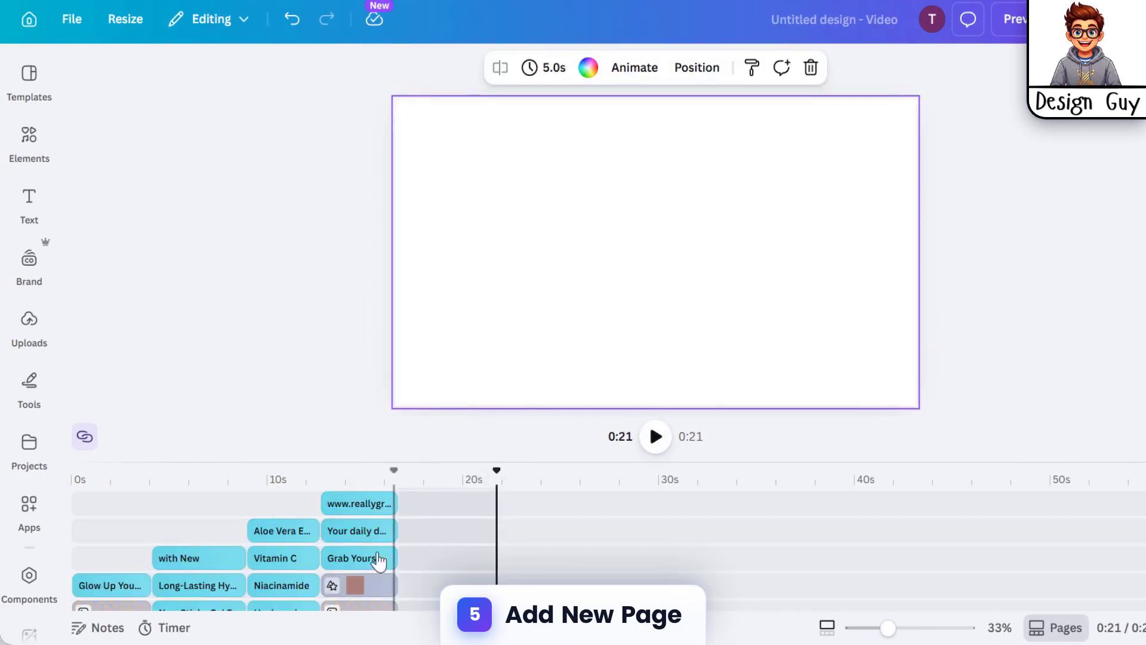
{"action": "left_click", "coordinate": [283, 515]}
{"action": "left_click", "coordinate": [430, 541]}
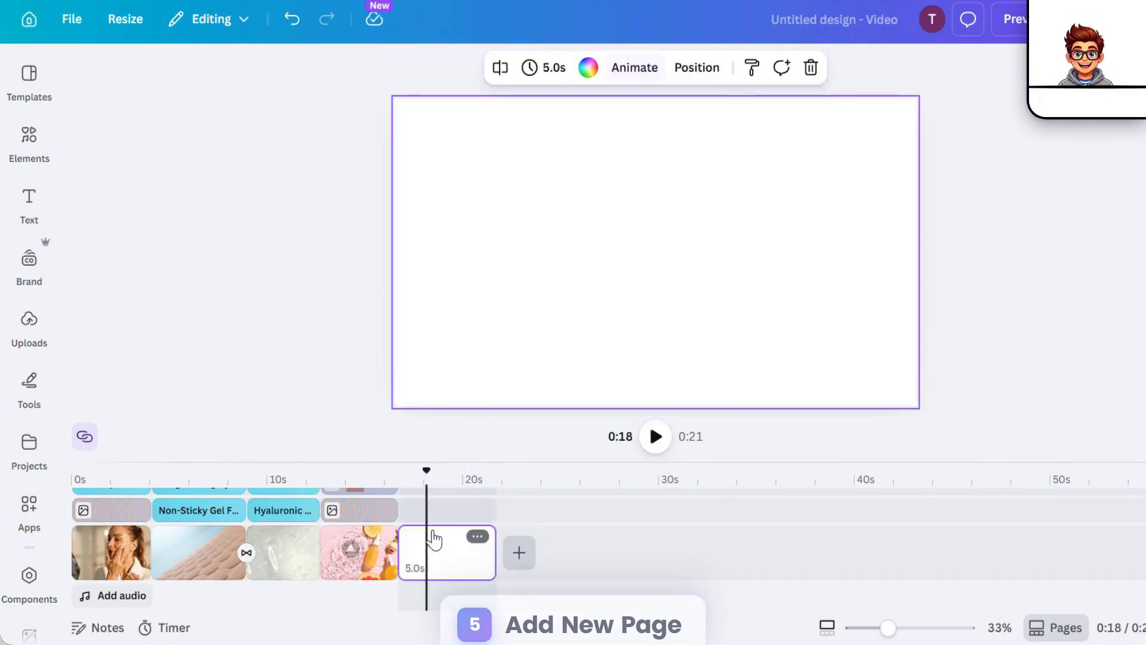
Step: Inspect the text and image layers of each scene in the timeline
{"action": "left_click", "coordinate": [370, 552]}
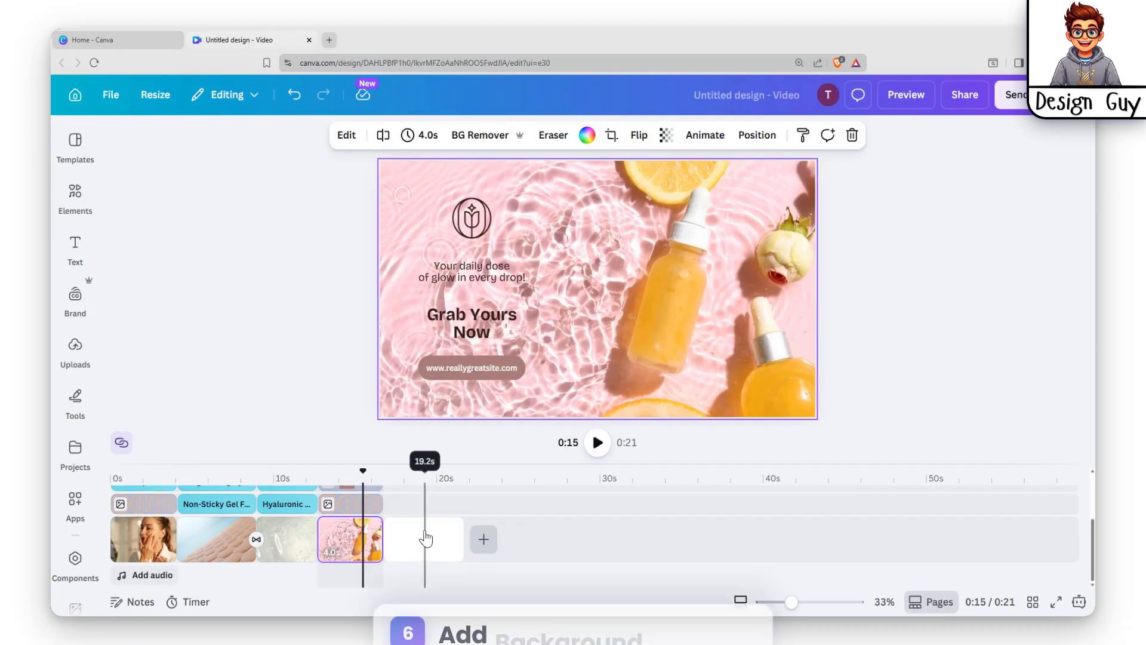
{"action": "scroll", "coordinate": [442, 525], "scroll_direction": "up", "scroll_amount": 3}
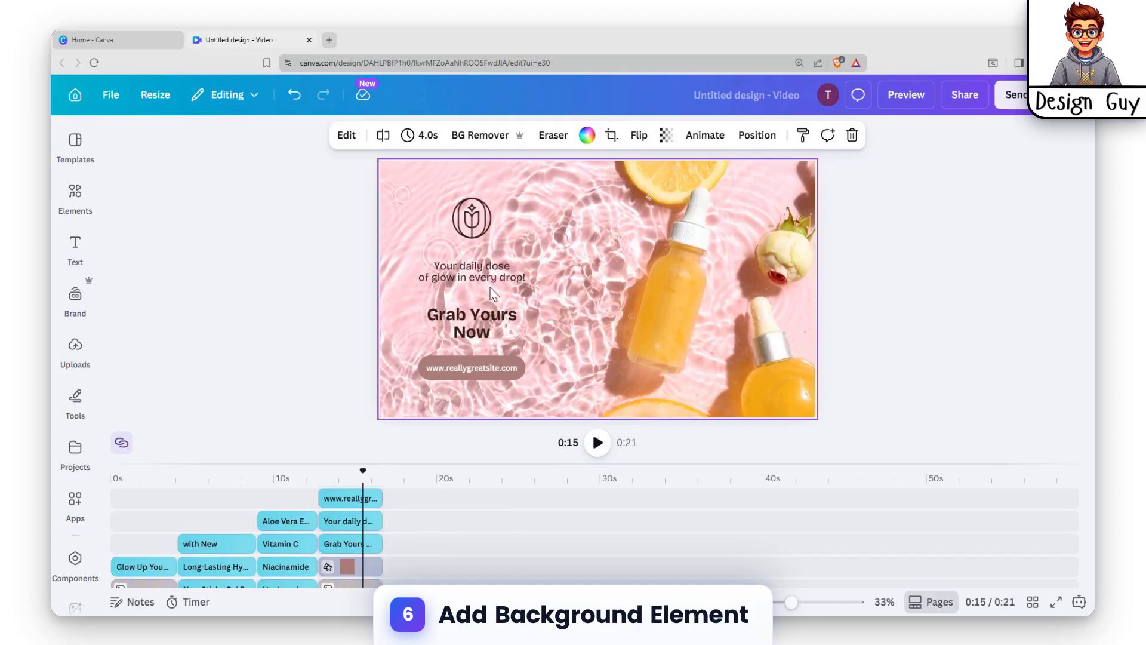
{"action": "scroll", "coordinate": [370, 513], "scroll_direction": "down", "scroll_amount": 3}
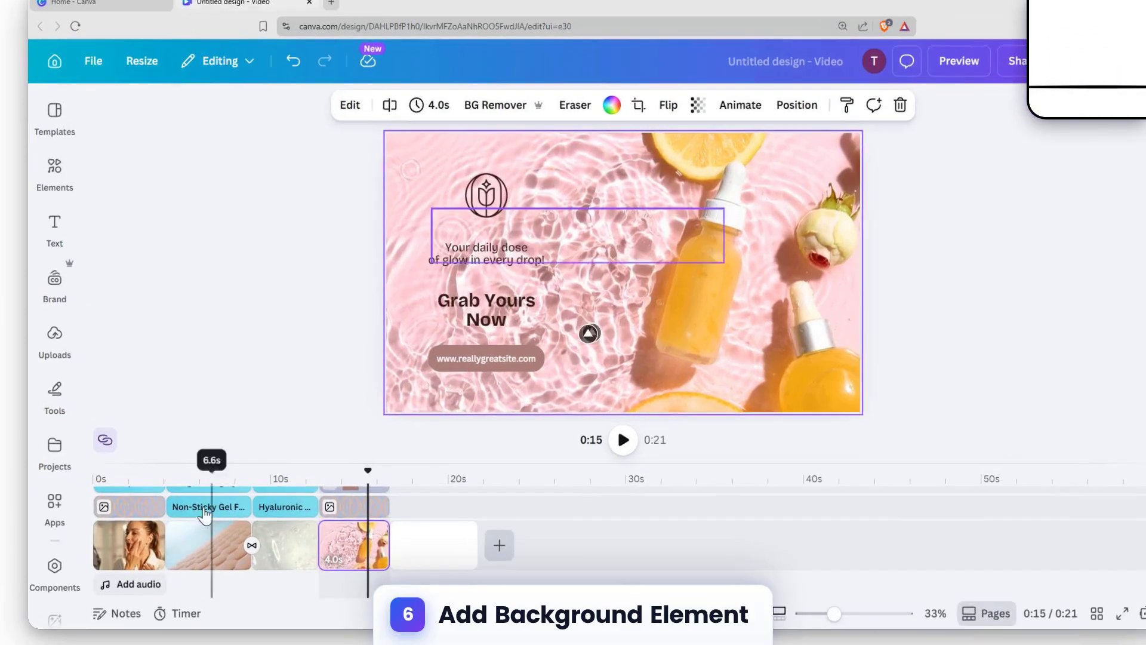
{"action": "left_click", "coordinate": [154, 503]}
{"action": "scroll", "coordinate": [153, 525], "scroll_direction": "up", "scroll_amount": 3}
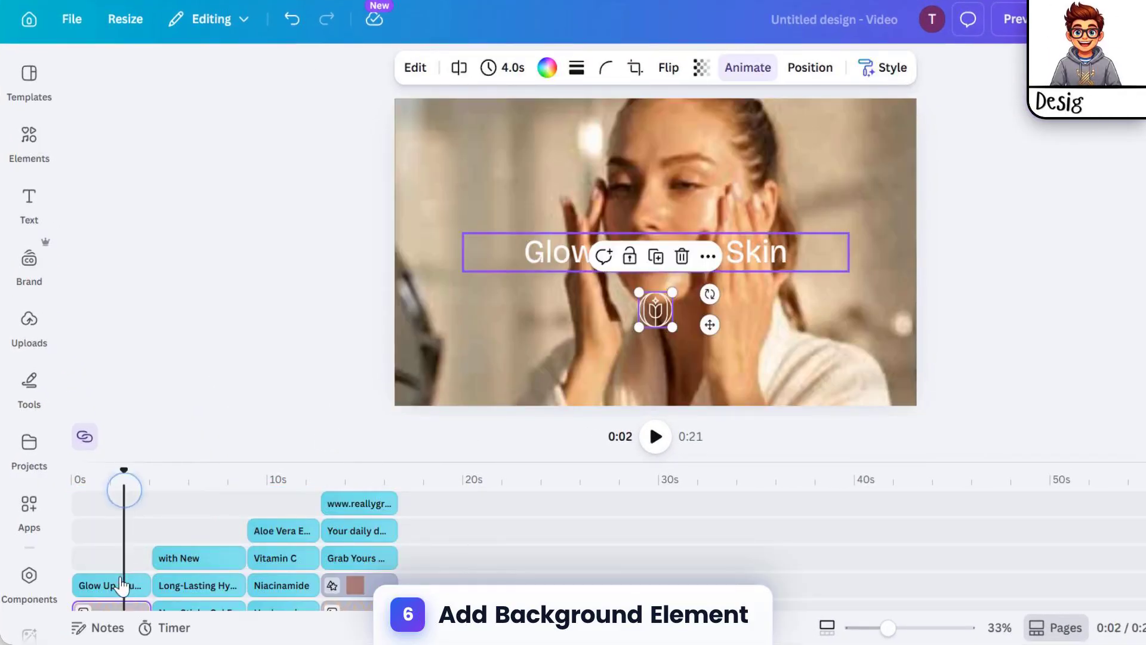
{"action": "left_click", "coordinate": [122, 585]}
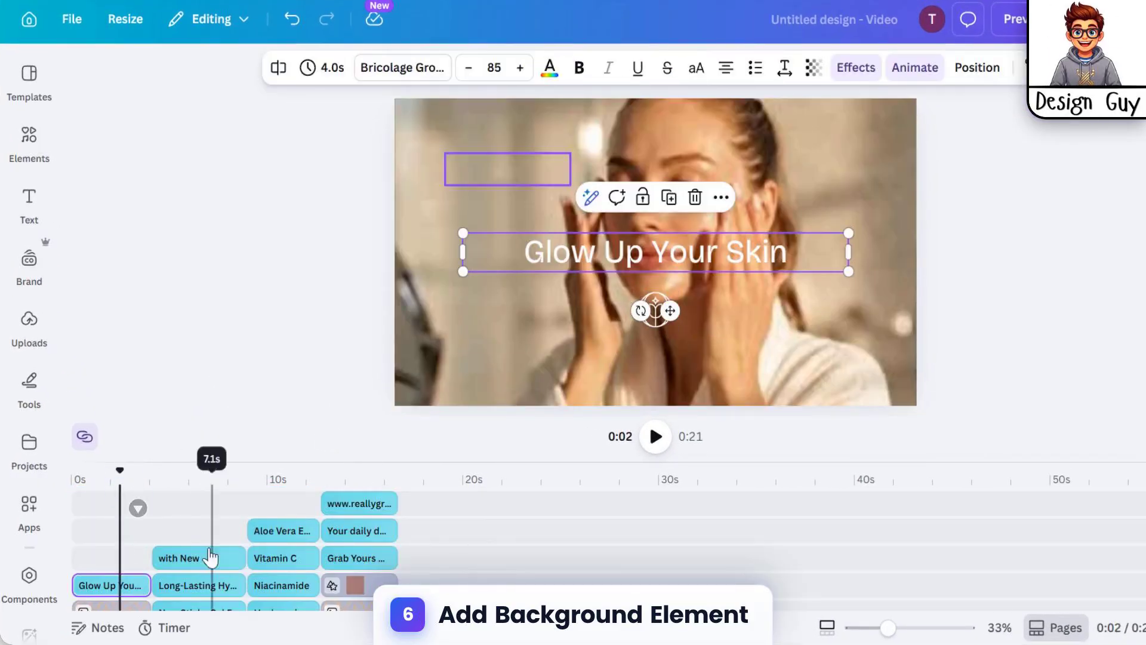
{"action": "left_click", "coordinate": [181, 585]}
{"action": "left_click", "coordinate": [223, 557]}
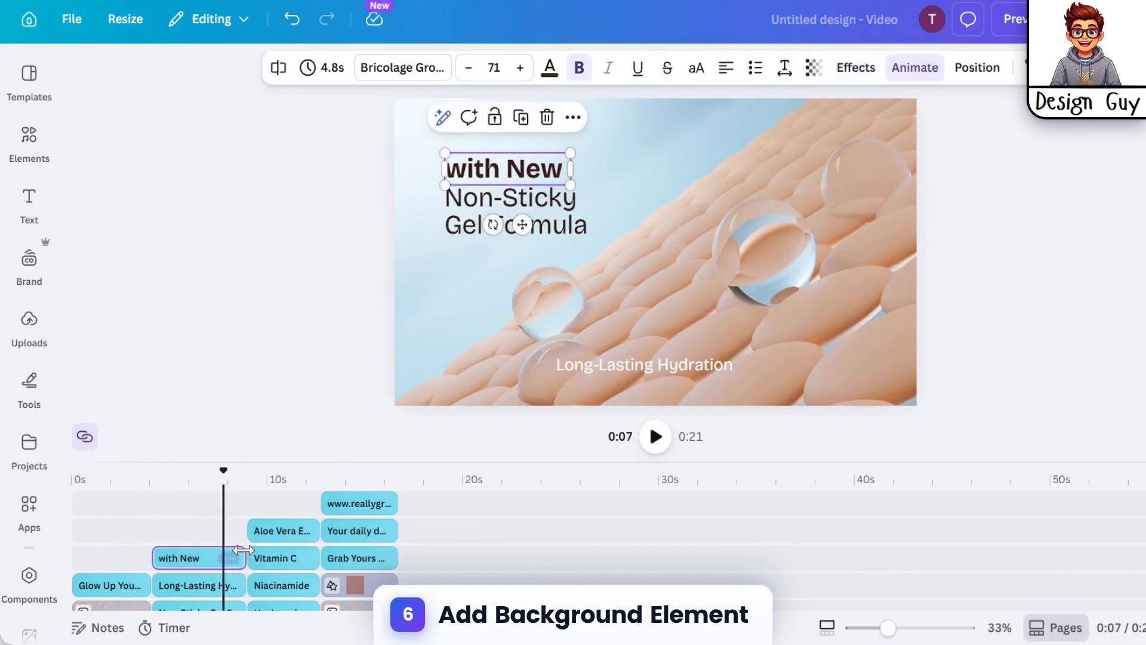
{"action": "left_click", "coordinate": [275, 530]}
{"action": "left_click", "coordinate": [281, 558]}
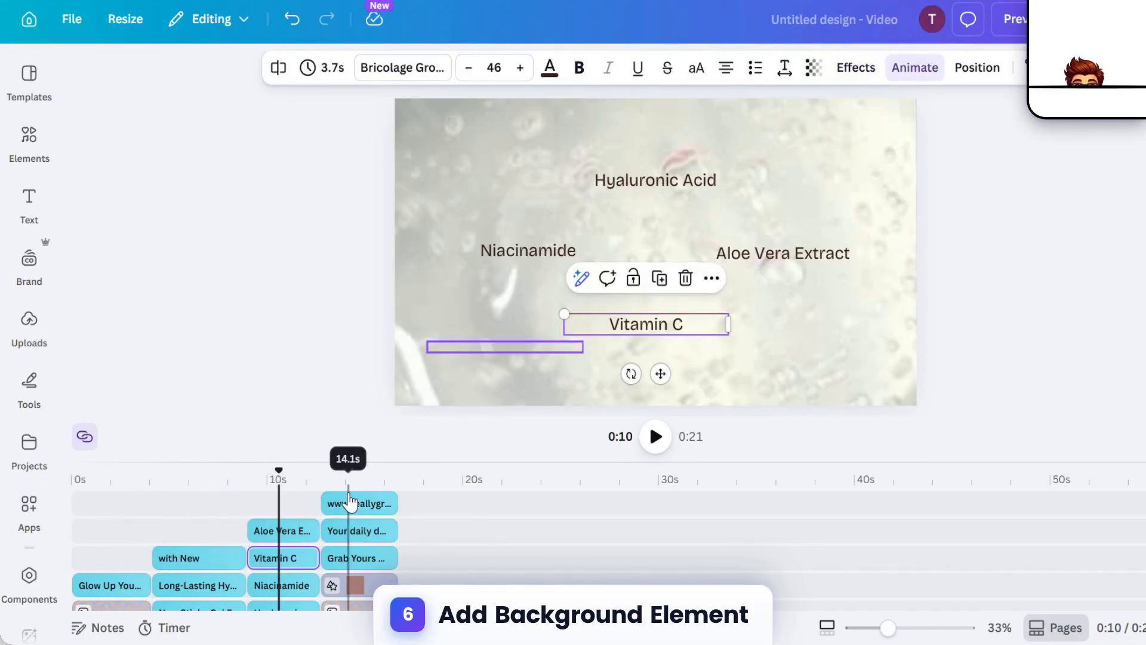
{"action": "left_click", "coordinate": [352, 530]}
{"action": "left_click", "coordinate": [374, 554]}
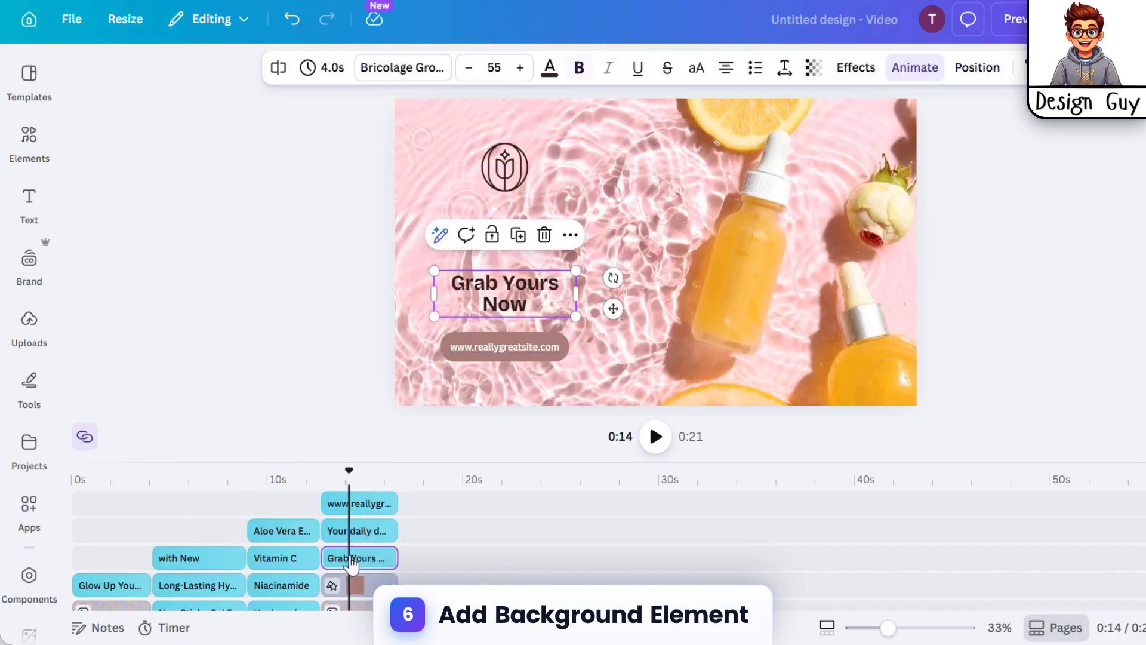
{"action": "scroll", "coordinate": [308, 553], "scroll_direction": "down", "scroll_amount": 3}
{"action": "left_click", "coordinate": [300, 508]}
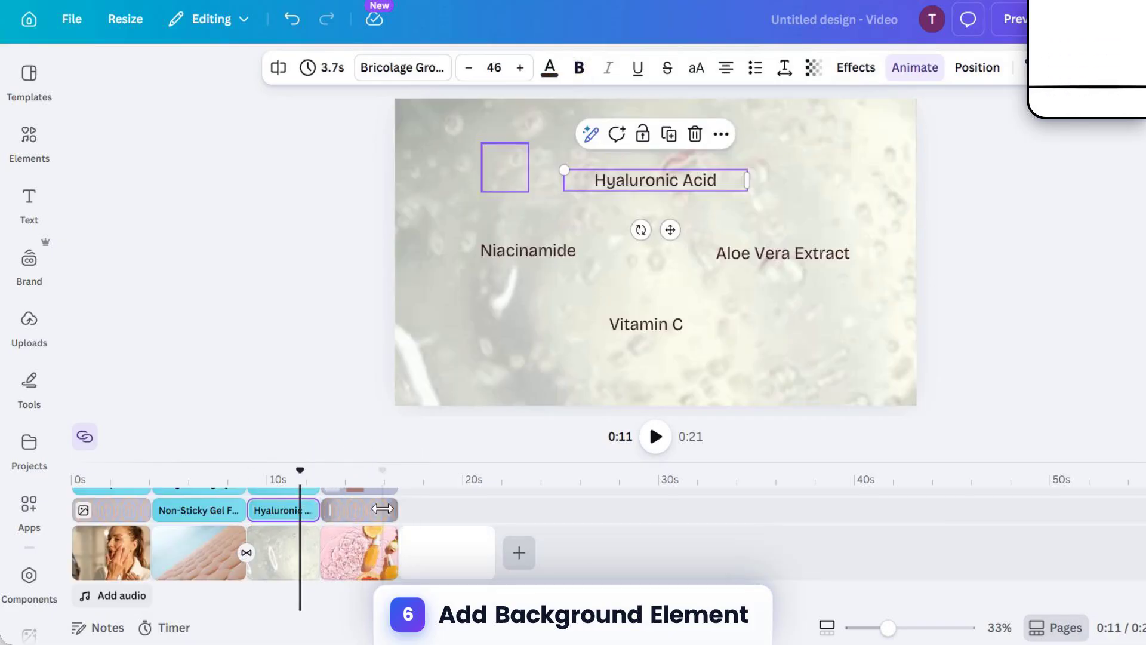
{"action": "left_click", "coordinate": [382, 508]}
Step: Select the blank page and search the elements library for sale background
{"action": "left_click", "coordinate": [445, 548]}
{"action": "left_click", "coordinate": [27, 150]}
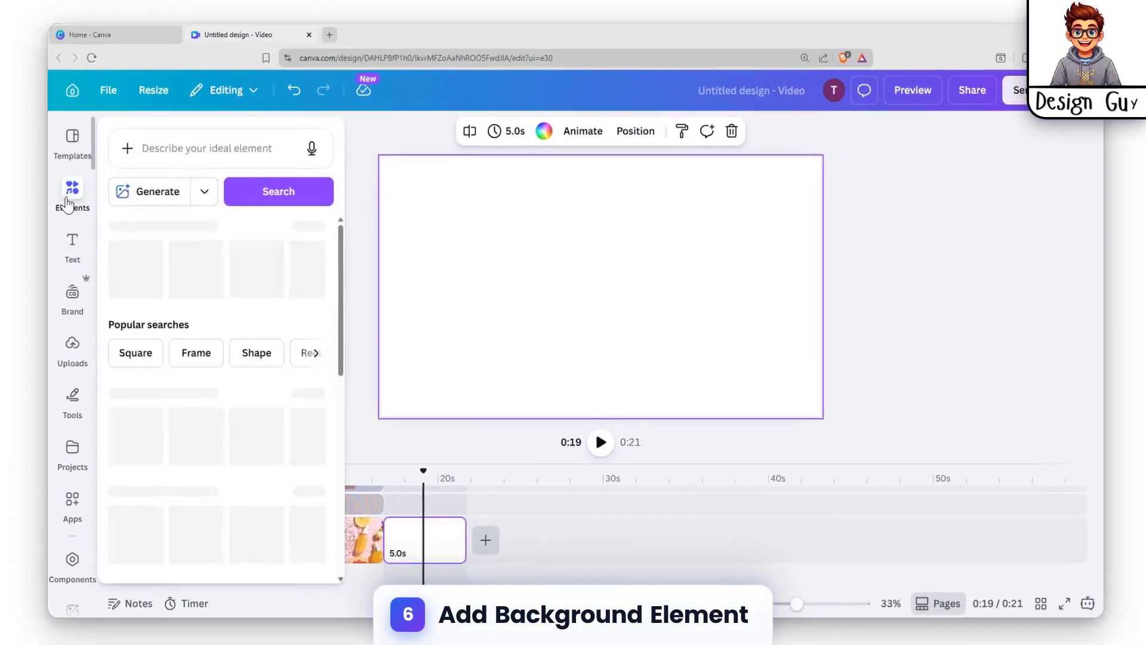
{"action": "left_click", "coordinate": [70, 197]}
{"action": "left_click", "coordinate": [73, 248]}
{"action": "left_click", "coordinate": [72, 191]}
{"action": "left_click", "coordinate": [225, 149]}
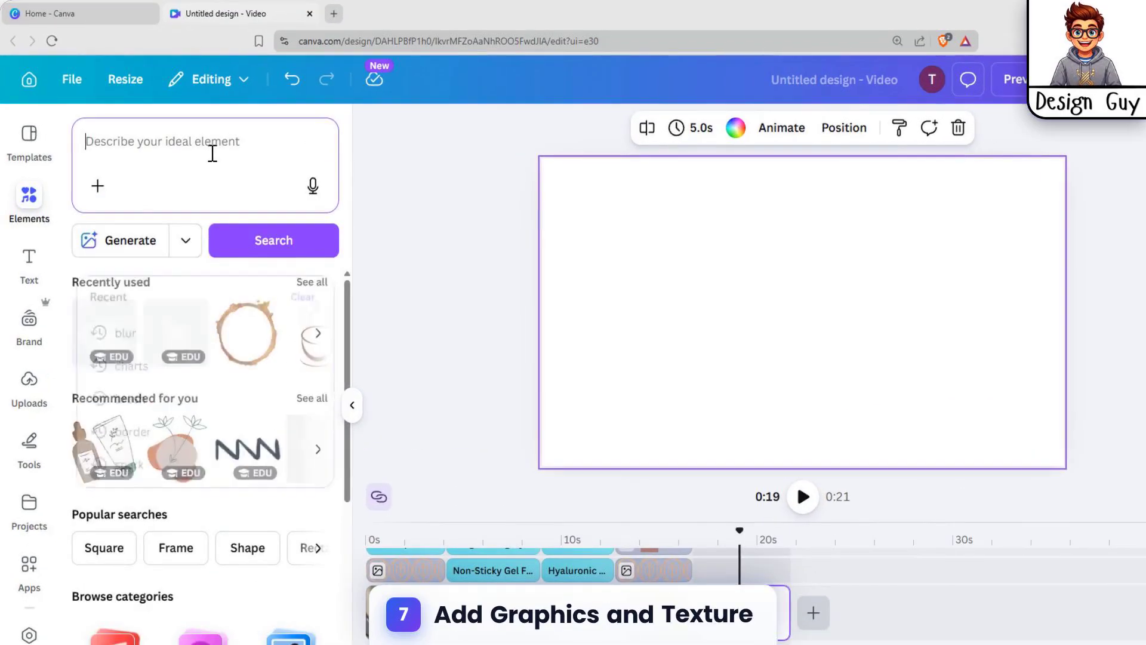
{"action": "type", "text": "sale ba"}
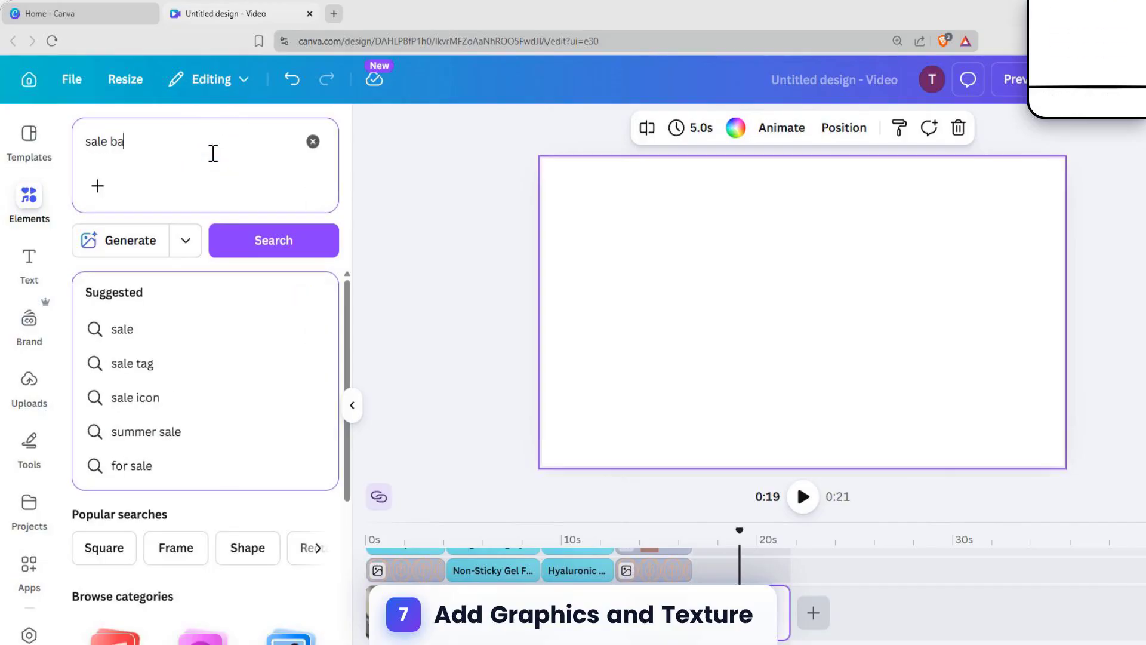
{"action": "type", "text": "ckground"}
{"action": "key", "text": "Return"}
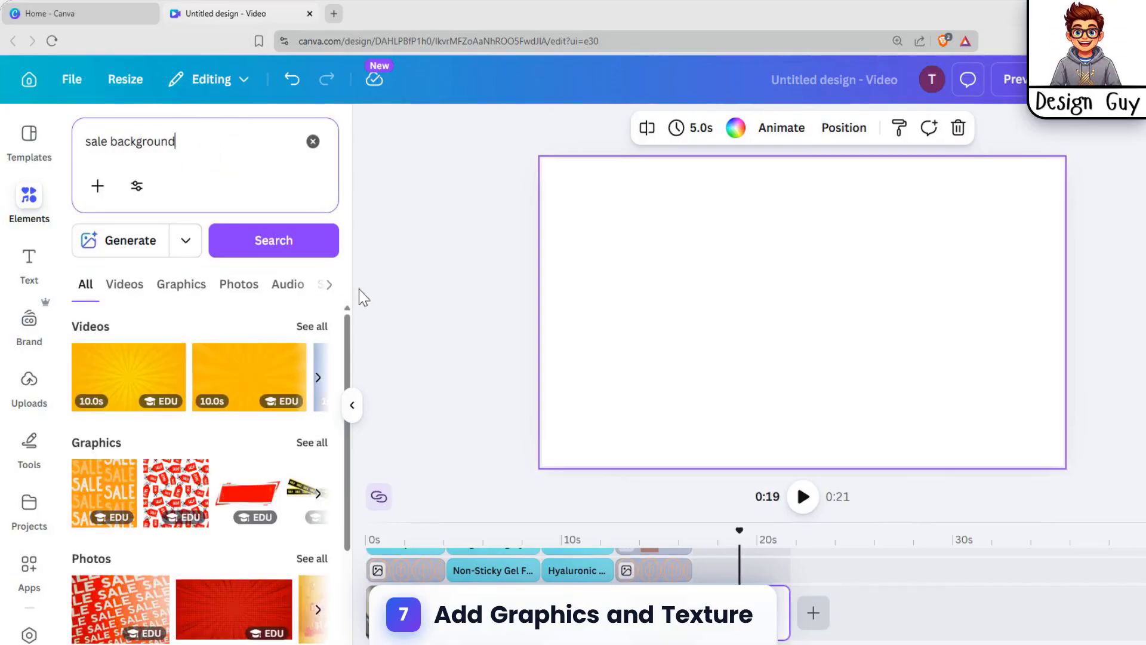
Step: Browse the video results for sale background, then switch to the graphics results
{"action": "scroll", "coordinate": [319, 489], "scroll_direction": "down", "scroll_amount": 2}
{"action": "scroll", "coordinate": [266, 412], "scroll_direction": "up", "scroll_amount": 2}
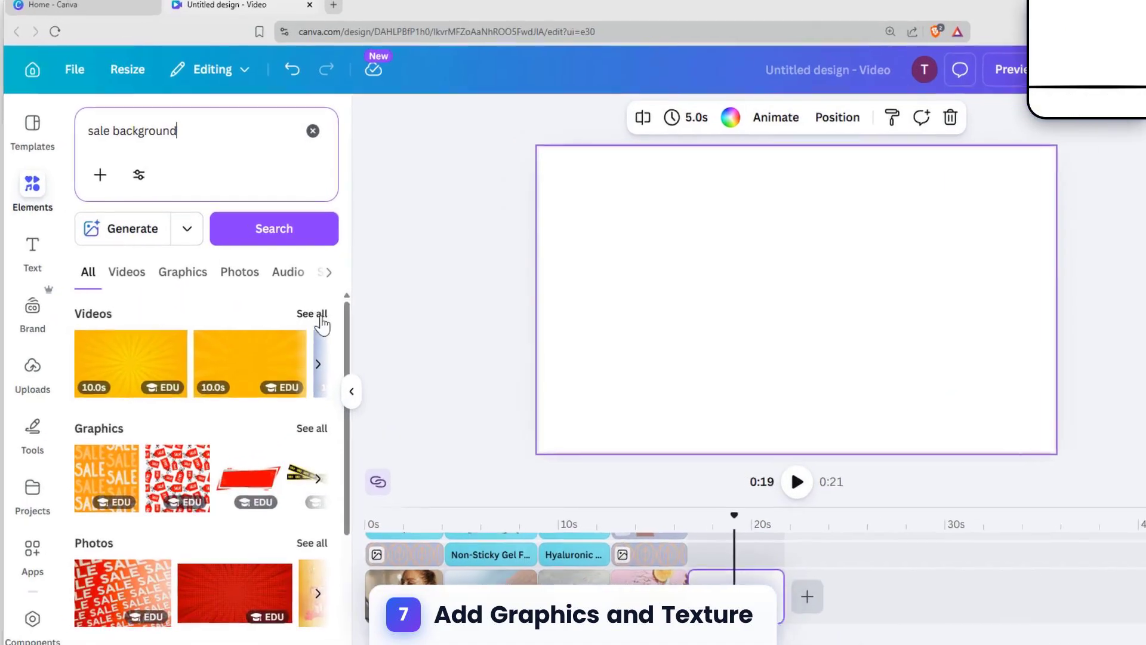
{"action": "left_click", "coordinate": [321, 317]}
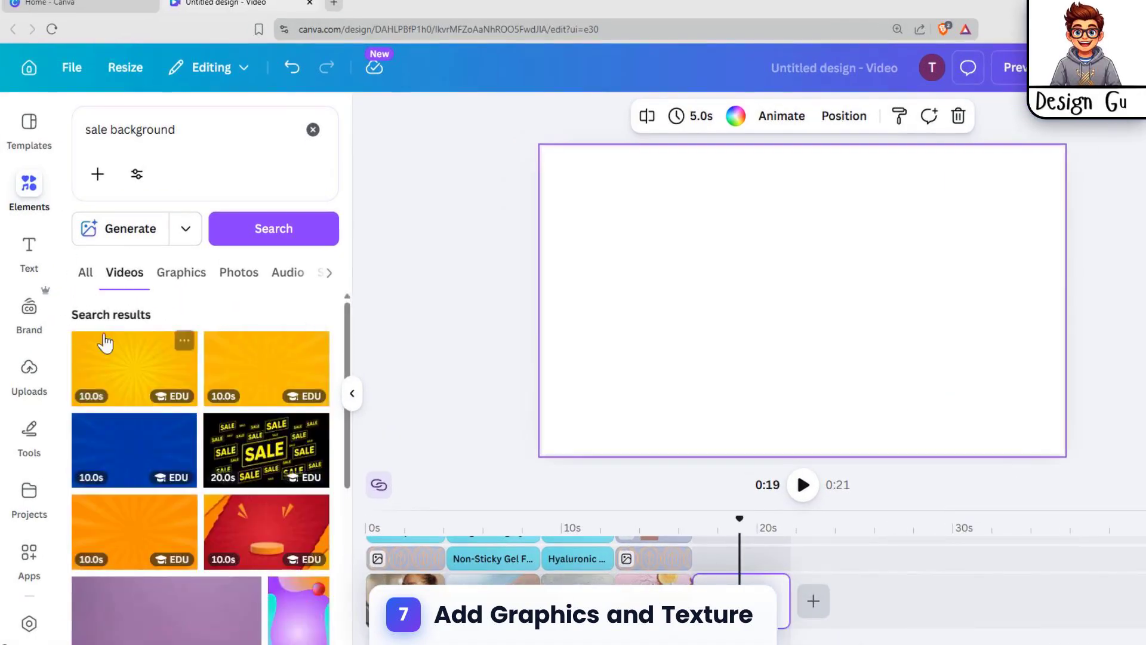
{"action": "left_click", "coordinate": [86, 274]}
{"action": "left_click", "coordinate": [186, 278]}
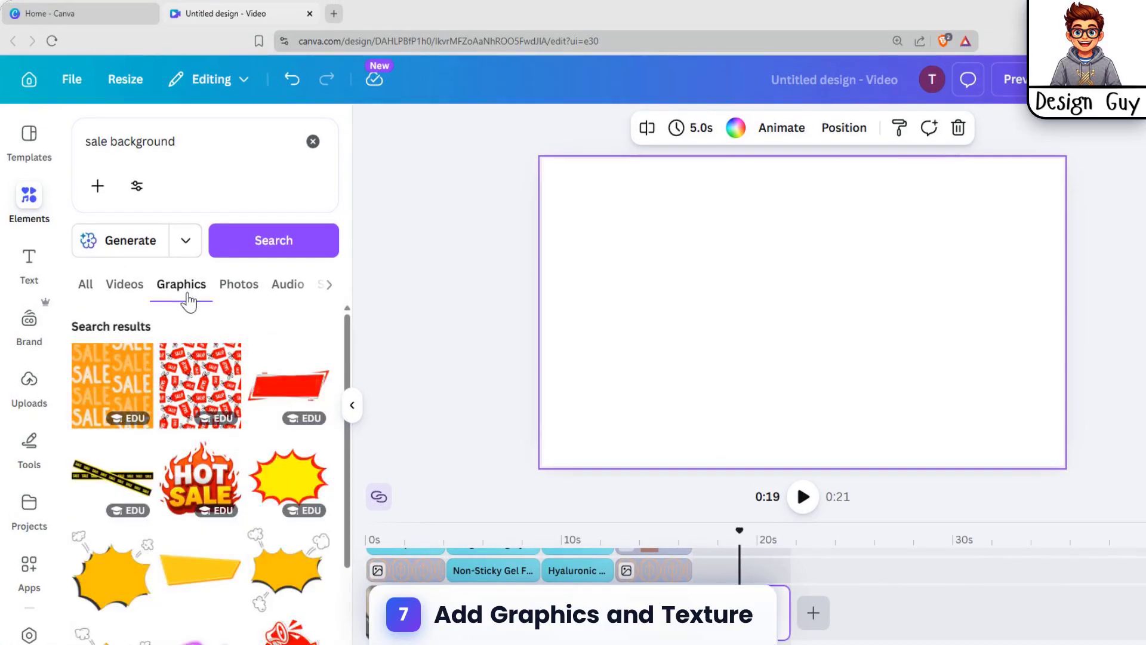
Step: Scroll through the graphics and add the Summer Sale graphic to the blank page
{"action": "scroll", "coordinate": [214, 448], "scroll_direction": "down", "scroll_amount": 3}
{"action": "scroll", "coordinate": [256, 602], "scroll_direction": "down", "scroll_amount": 3}
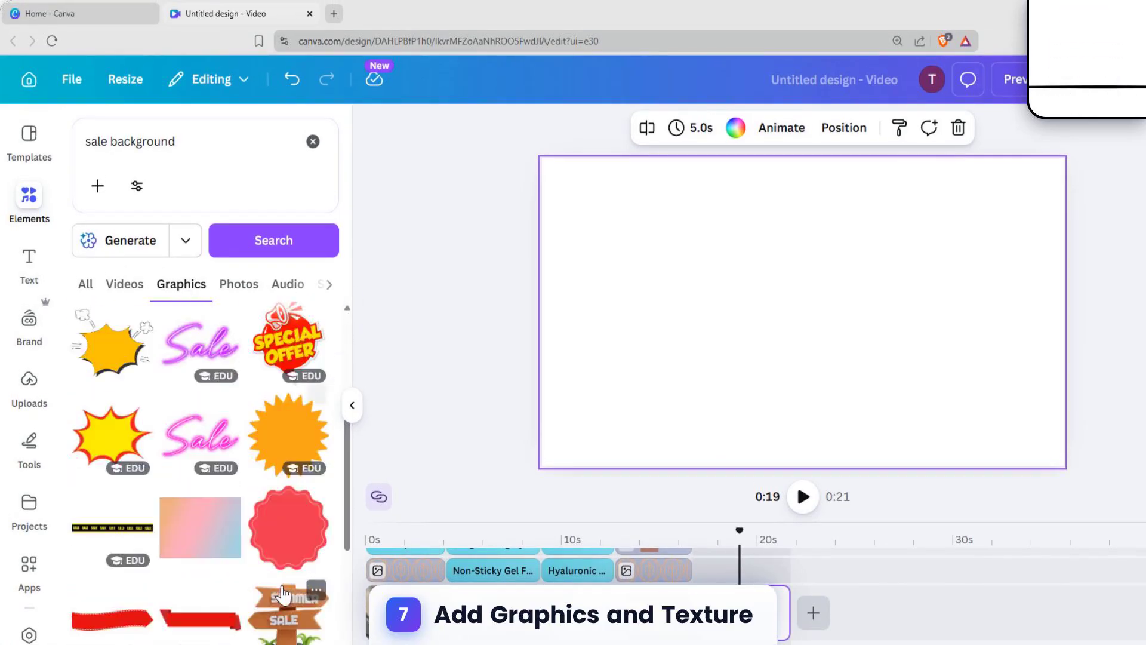
{"action": "scroll", "coordinate": [238, 411], "scroll_direction": "up", "scroll_amount": 6}
{"action": "scroll", "coordinate": [247, 448], "scroll_direction": "down", "scroll_amount": 3}
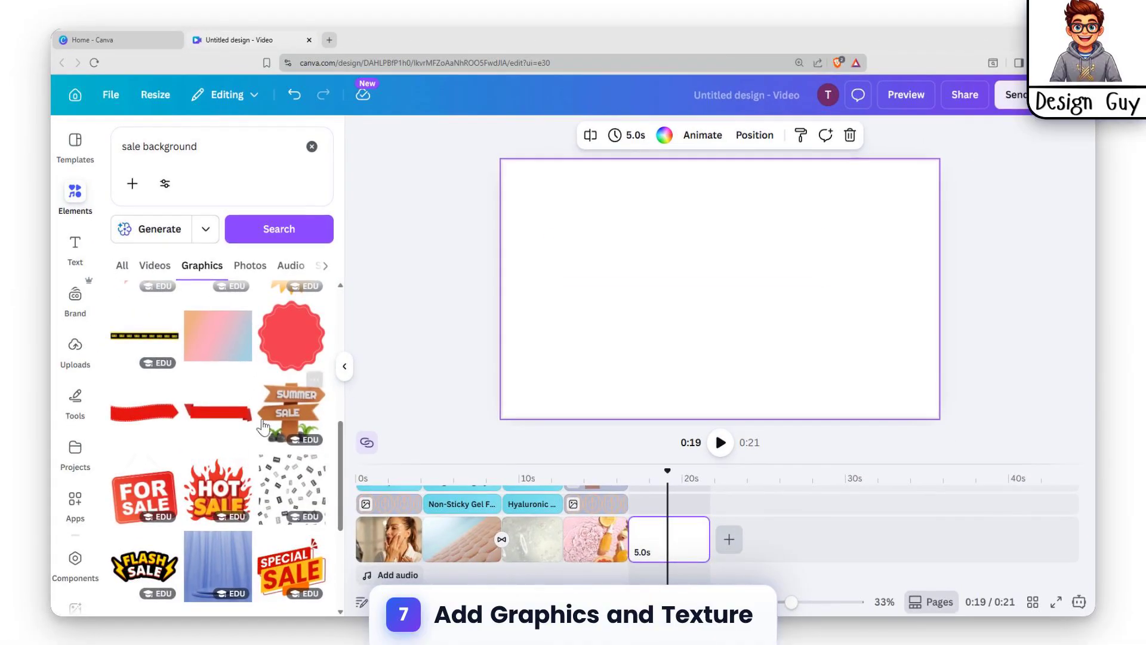
{"action": "scroll", "coordinate": [263, 425], "scroll_direction": "down", "scroll_amount": 4}
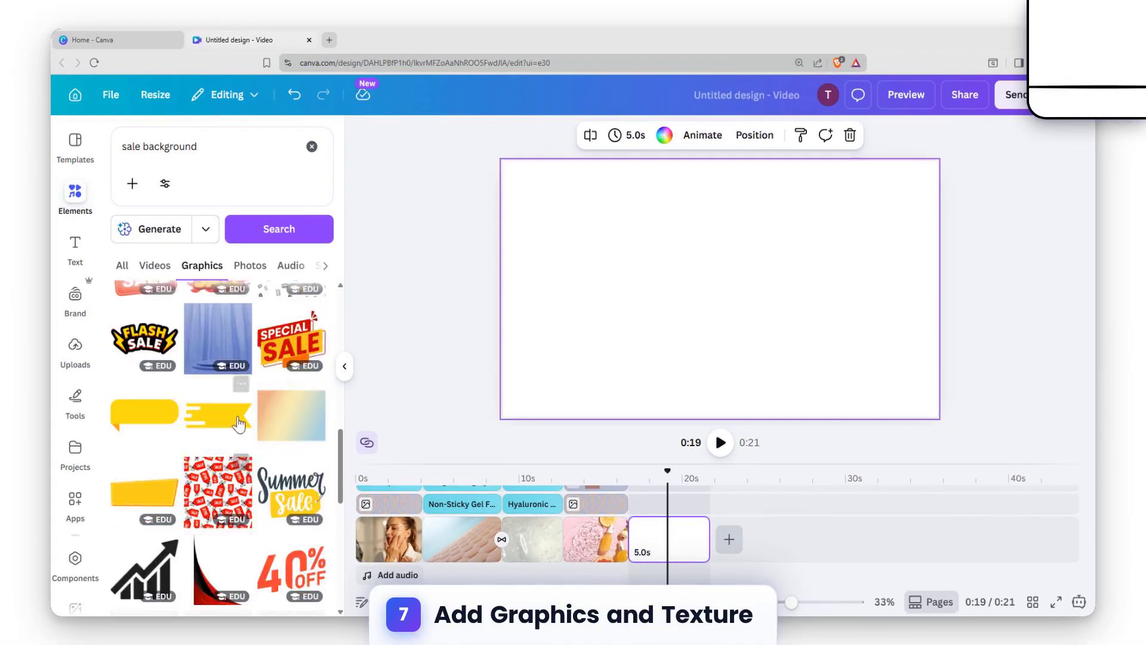
{"action": "scroll", "coordinate": [242, 421], "scroll_direction": "up", "scroll_amount": 2}
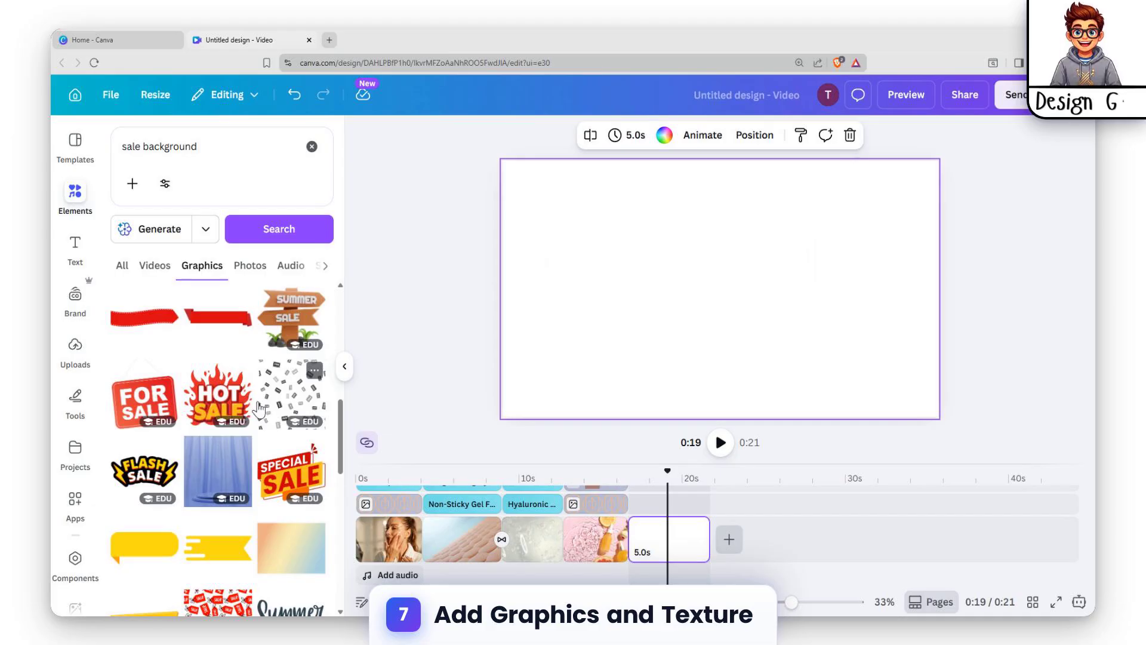
{"action": "scroll", "coordinate": [280, 448], "scroll_direction": "down", "scroll_amount": 2}
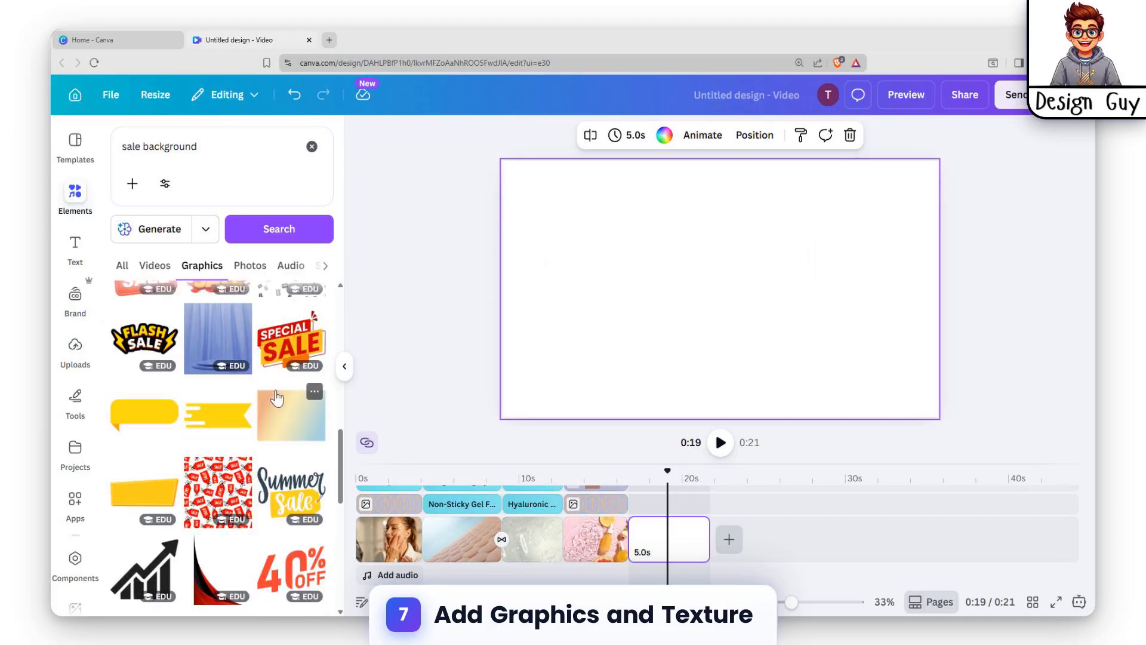
{"action": "scroll", "coordinate": [239, 418], "scroll_direction": "down", "scroll_amount": 2}
{"action": "left_click", "coordinate": [288, 334]}
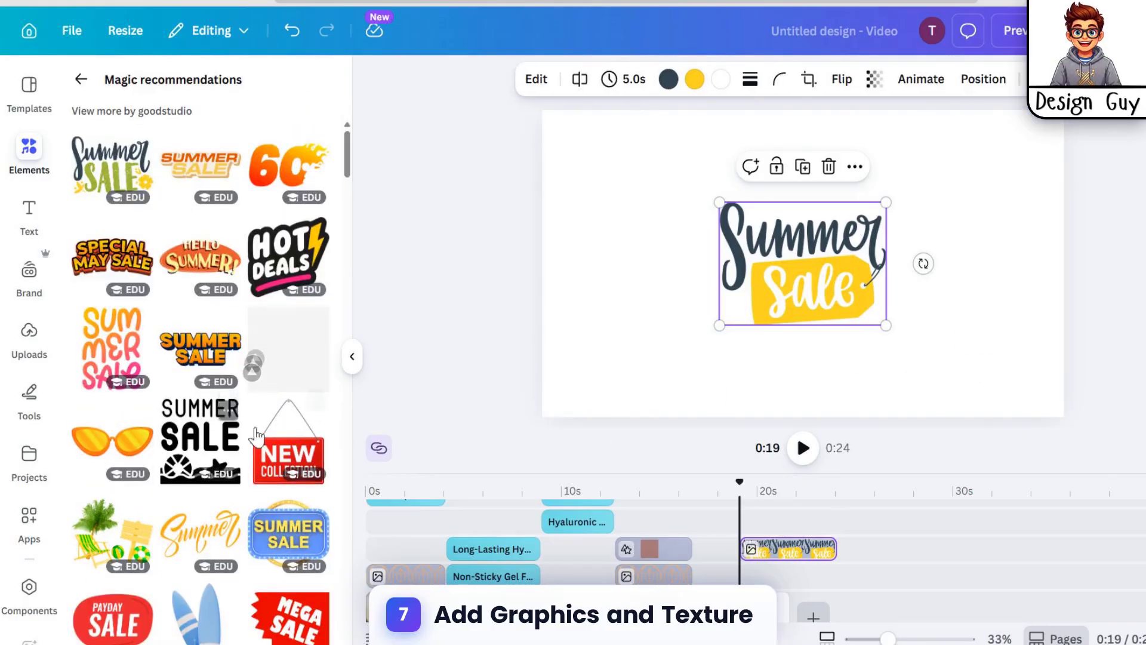
Step: Browse the recommended graphics and add the red 55% OFF graphic to the page
{"action": "scroll", "coordinate": [256, 432], "scroll_direction": "down", "scroll_amount": 2}
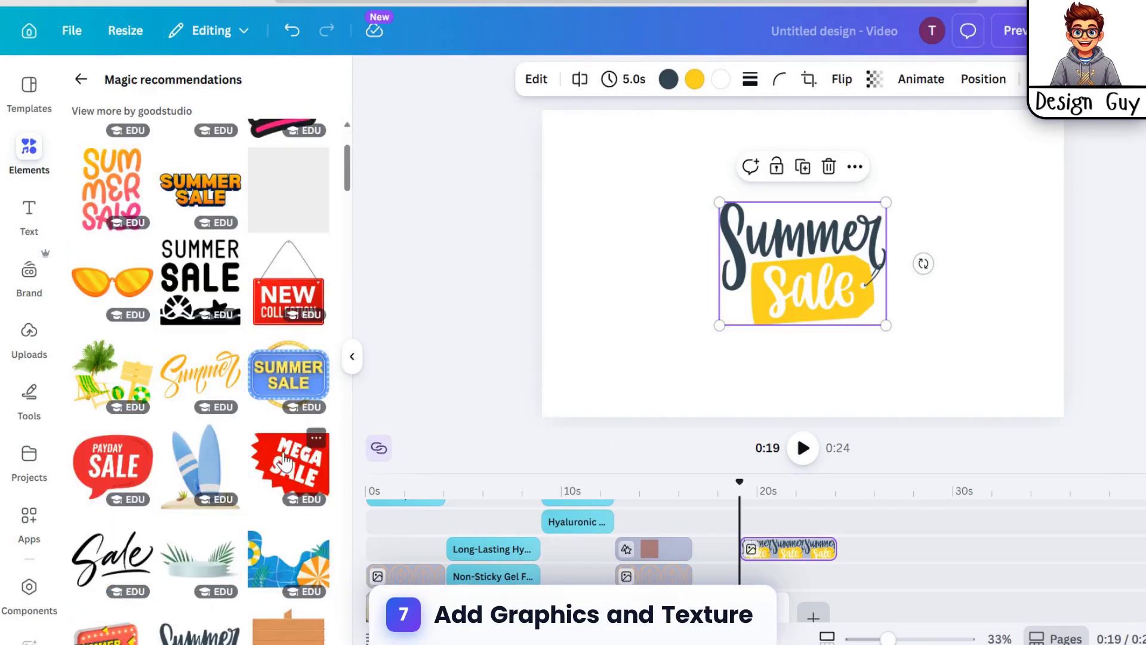
{"action": "scroll", "coordinate": [267, 428], "scroll_direction": "up", "scroll_amount": 2}
{"action": "scroll", "coordinate": [279, 327], "scroll_direction": "down", "scroll_amount": 8}
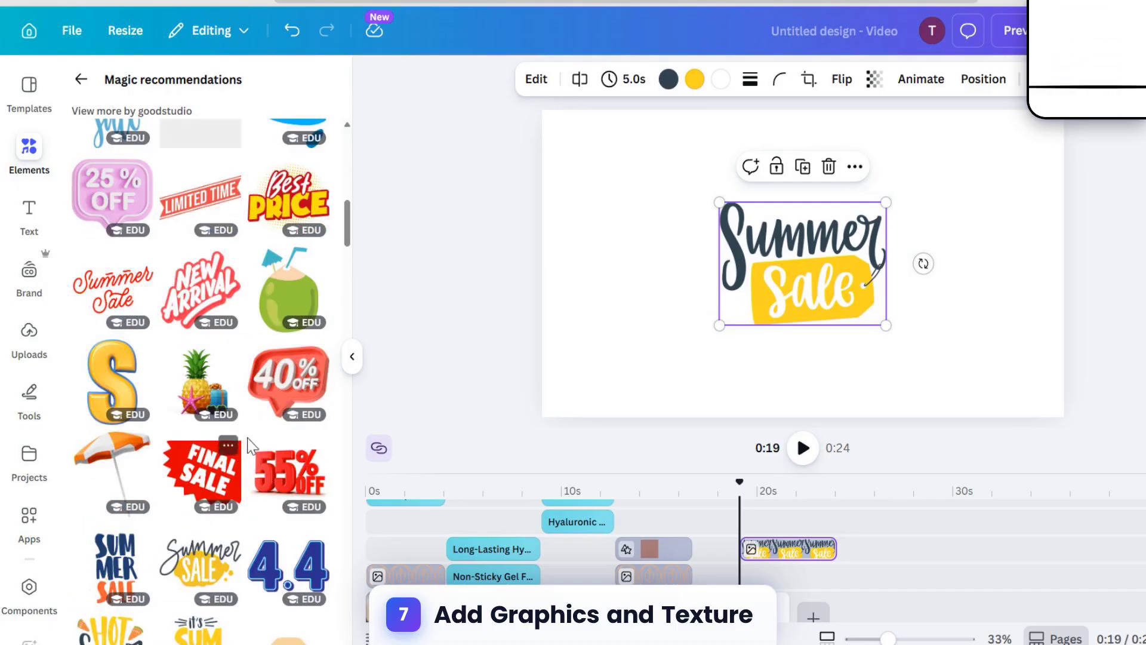
{"action": "left_click", "coordinate": [290, 478]}
Step: Arrange the Summer Sale graphic at the upper left and the 55% OFF graphic at the lower right
{"action": "left_click_drag", "start_coordinate": [596, 127], "coordinate": [860, 285]}
{"action": "left_click_drag", "start_coordinate": [813, 235], "coordinate": [730, 200]}
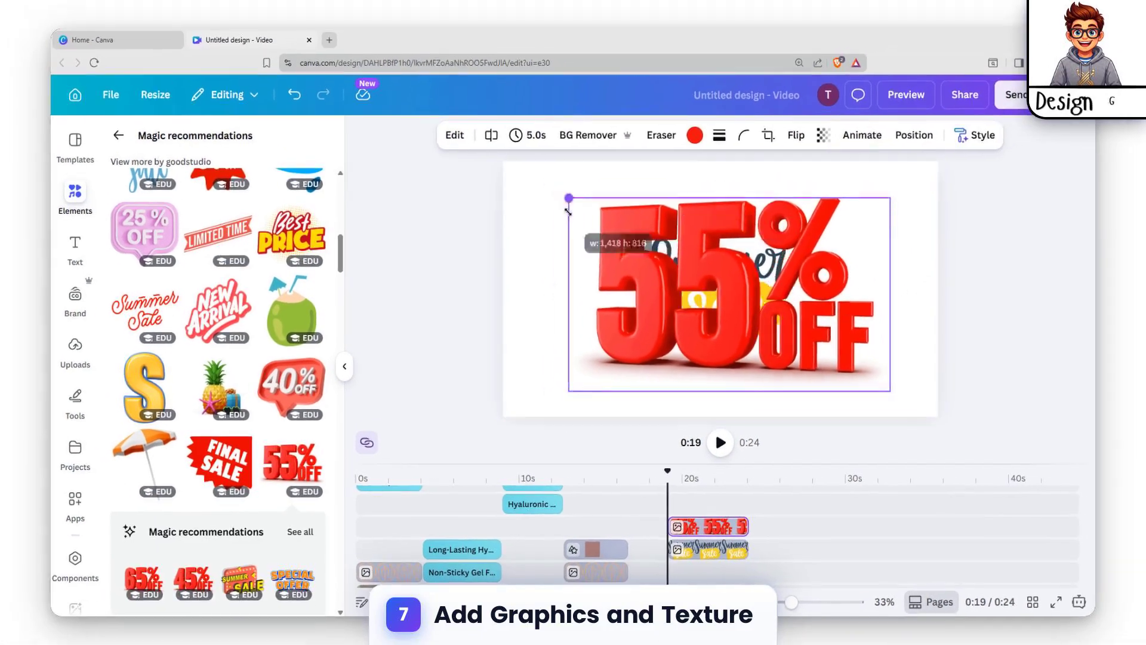
{"action": "mouse_move", "coordinate": [660, 244]}
{"action": "left_mouse_down"}
{"action": "mouse_move", "coordinate": [623, 216]}
{"action": "mouse_move", "coordinate": [645, 245]}
{"action": "left_mouse_up"}
{"action": "left_click", "coordinate": [816, 347]}
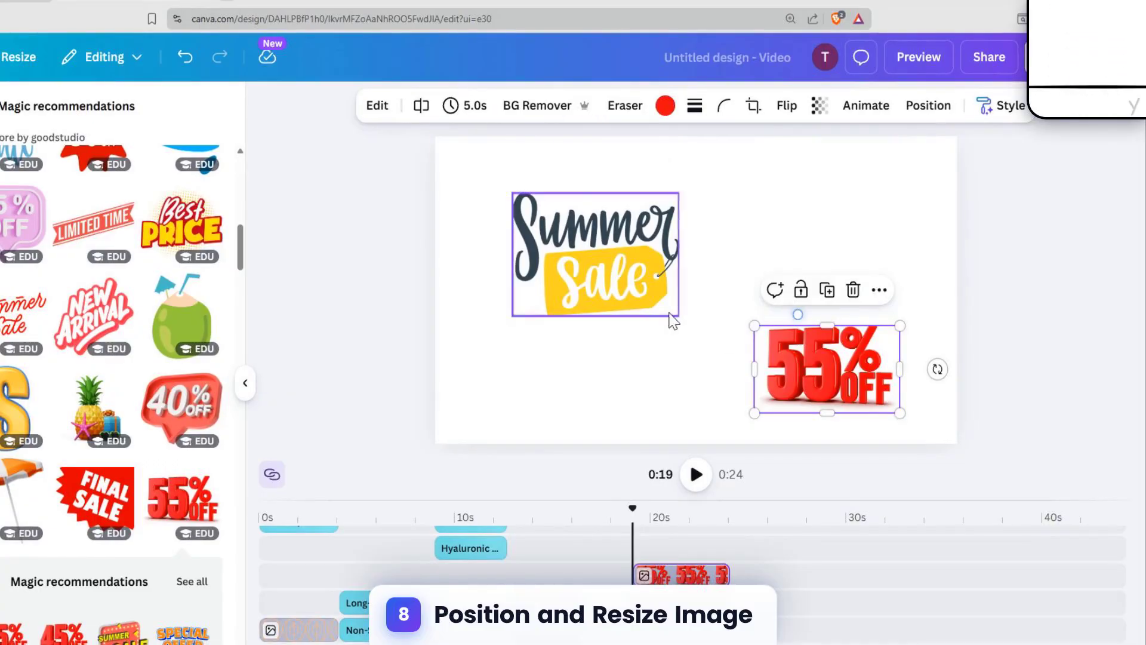
{"action": "left_click", "coordinate": [717, 223]}
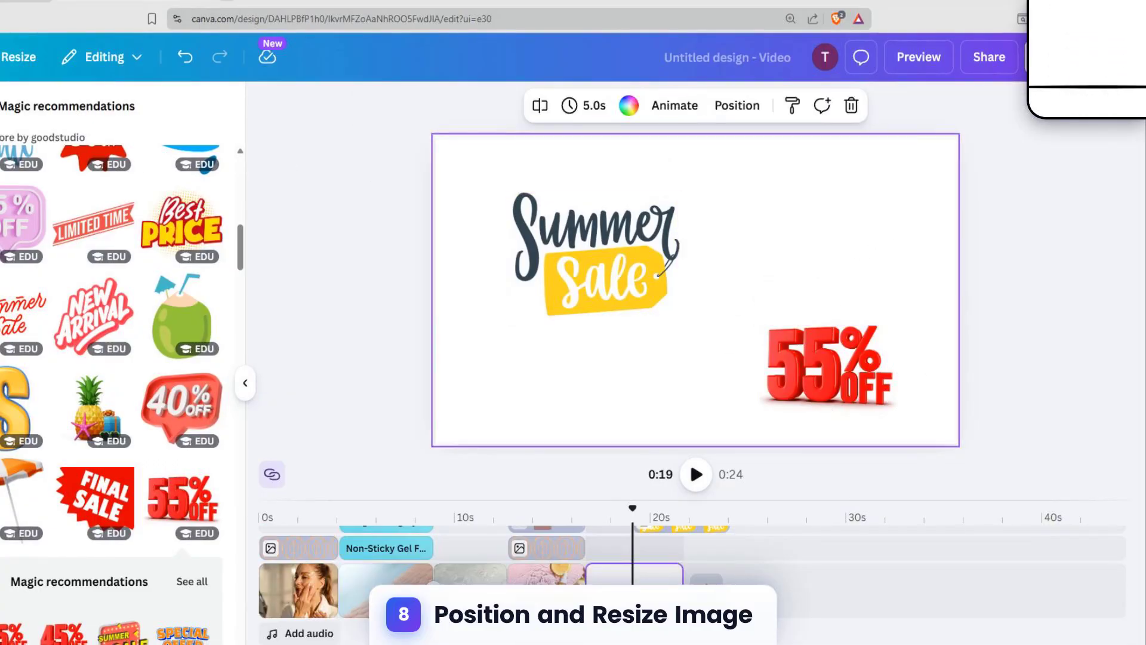
Step: Search the graphics for circular background and add the gold light-bulb circle frame to the sale page
{"action": "left_click", "coordinate": [1, 106]}
{"action": "left_click_drag", "start_coordinate": [55, 124], "coordinate": [99, 145]}
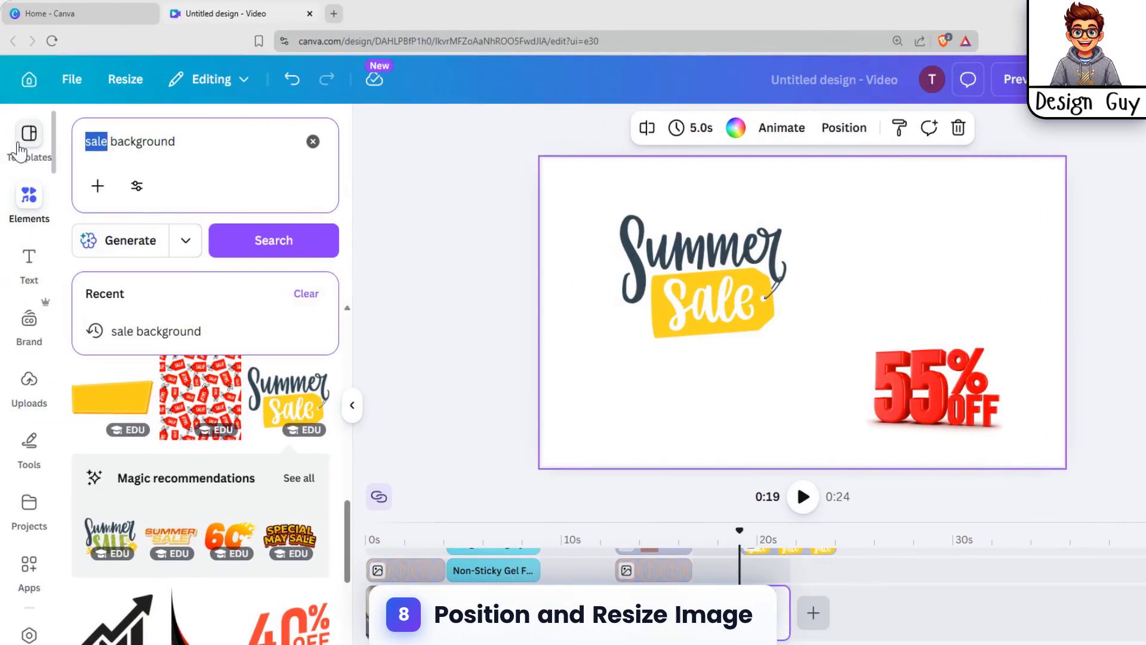
{"action": "key", "text": "BackSpace"}
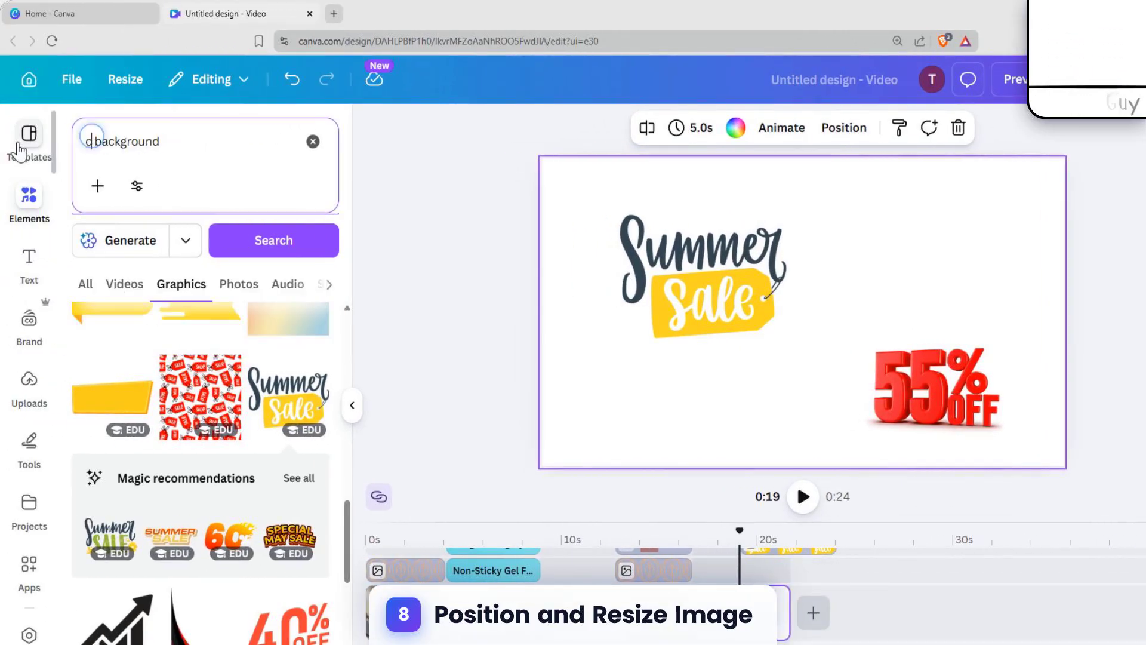
{"action": "type", "text": "cir"}
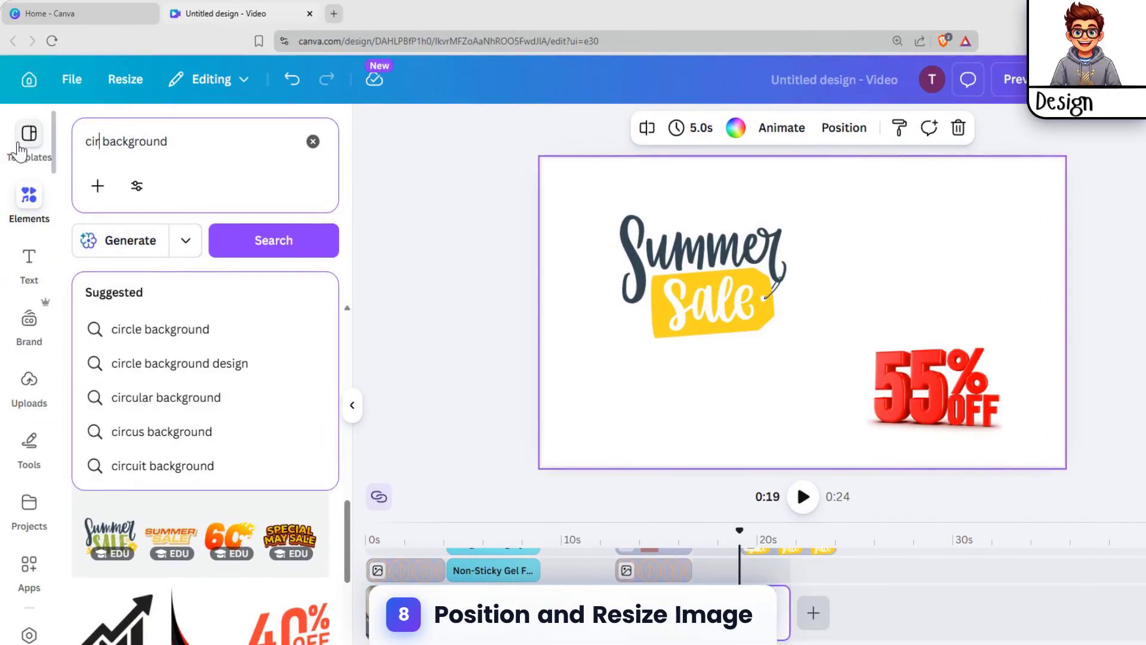
{"action": "type", "text": "cular"}
{"action": "key", "text": "Return"}
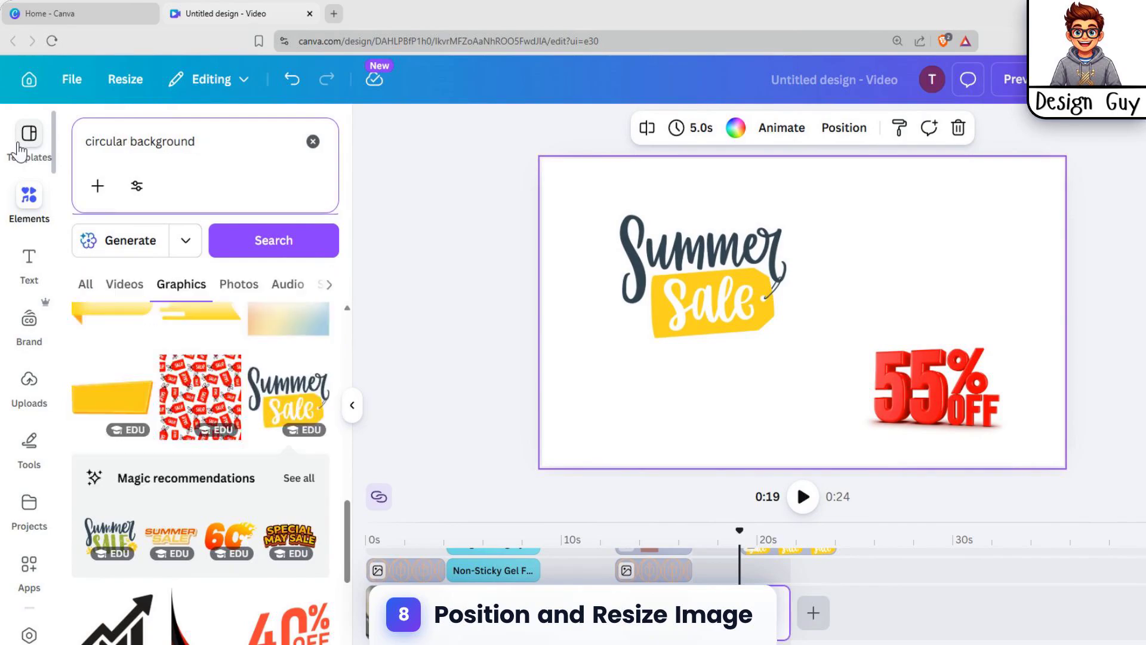
{"action": "left_click", "coordinate": [290, 385]}
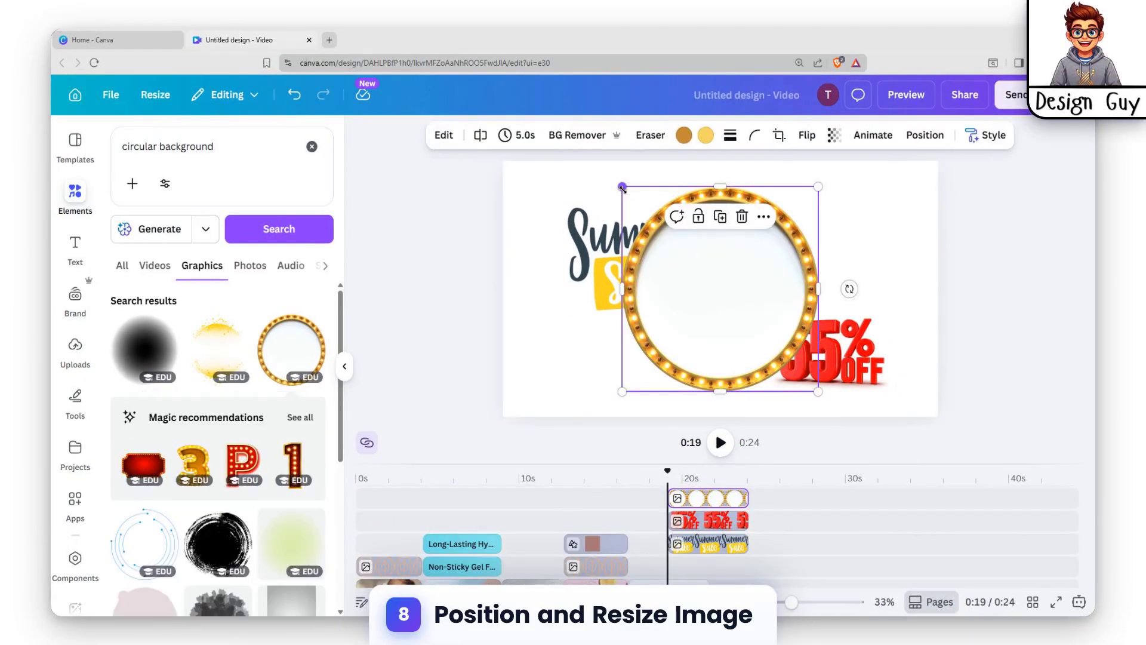
Step: Enlarge the circle frame and move its layer behind the Summer Sale and 55% OFF graphics
{"action": "left_click_drag", "start_coordinate": [622, 187], "coordinate": [610, 194]}
{"action": "left_click_drag", "start_coordinate": [808, 387], "coordinate": [820, 399]}
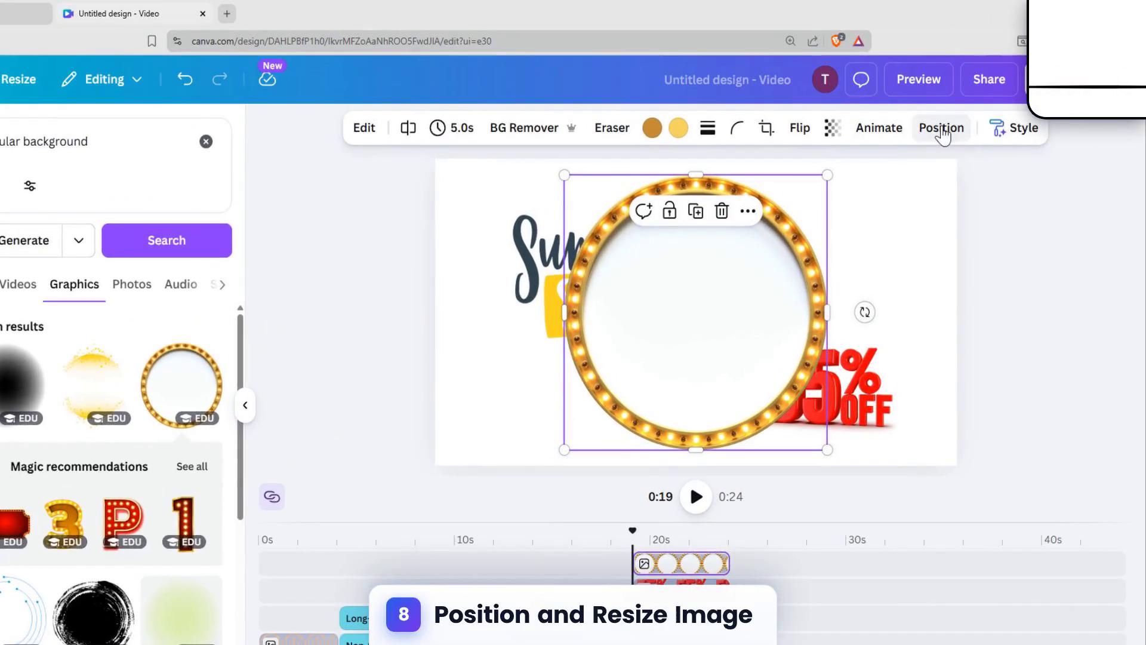
{"action": "left_click", "coordinate": [941, 134]}
{"action": "left_click", "coordinate": [166, 166]}
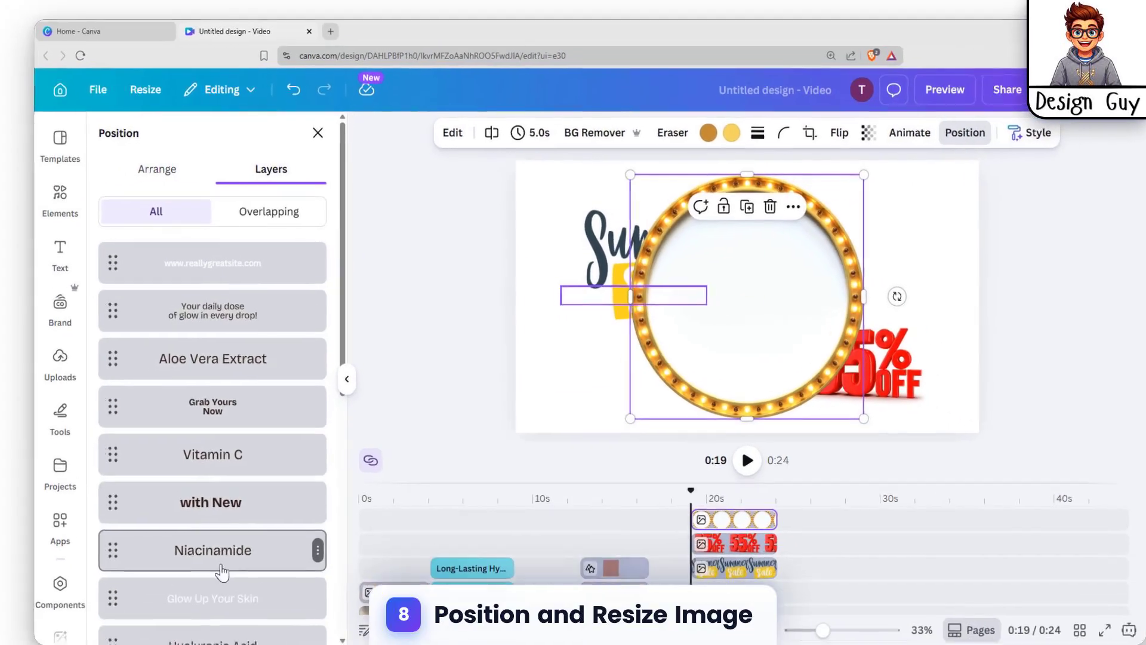
{"action": "scroll", "coordinate": [222, 572], "scroll_direction": "down", "scroll_amount": 5}
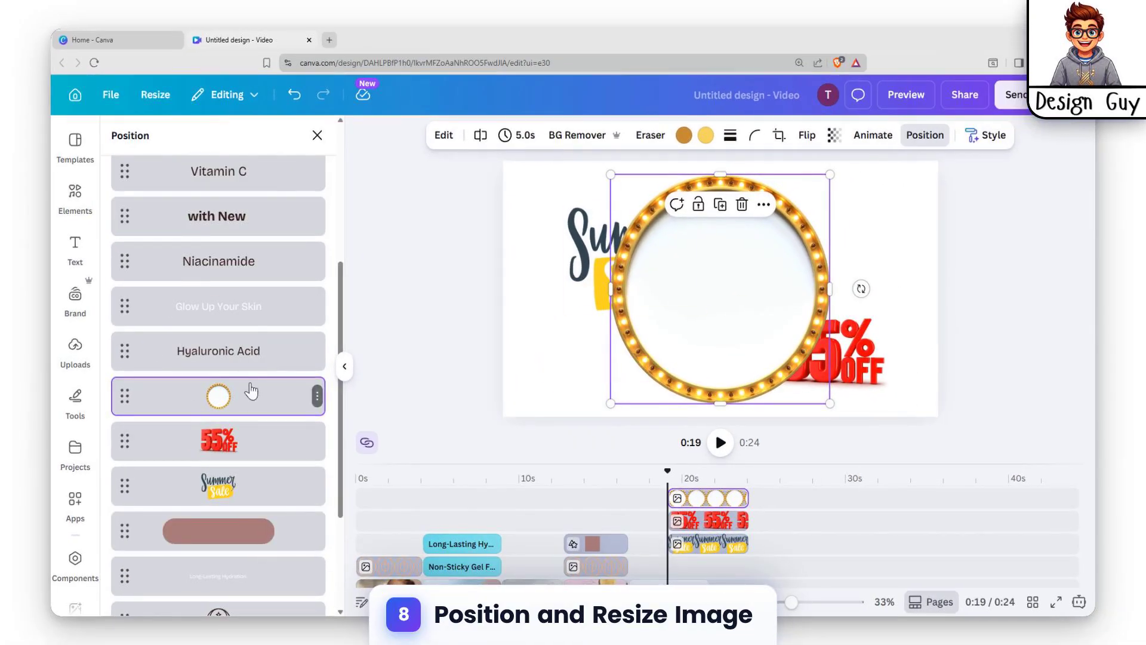
{"action": "left_click_drag", "start_coordinate": [251, 394], "coordinate": [265, 564]}
{"action": "left_click", "coordinate": [922, 254]}
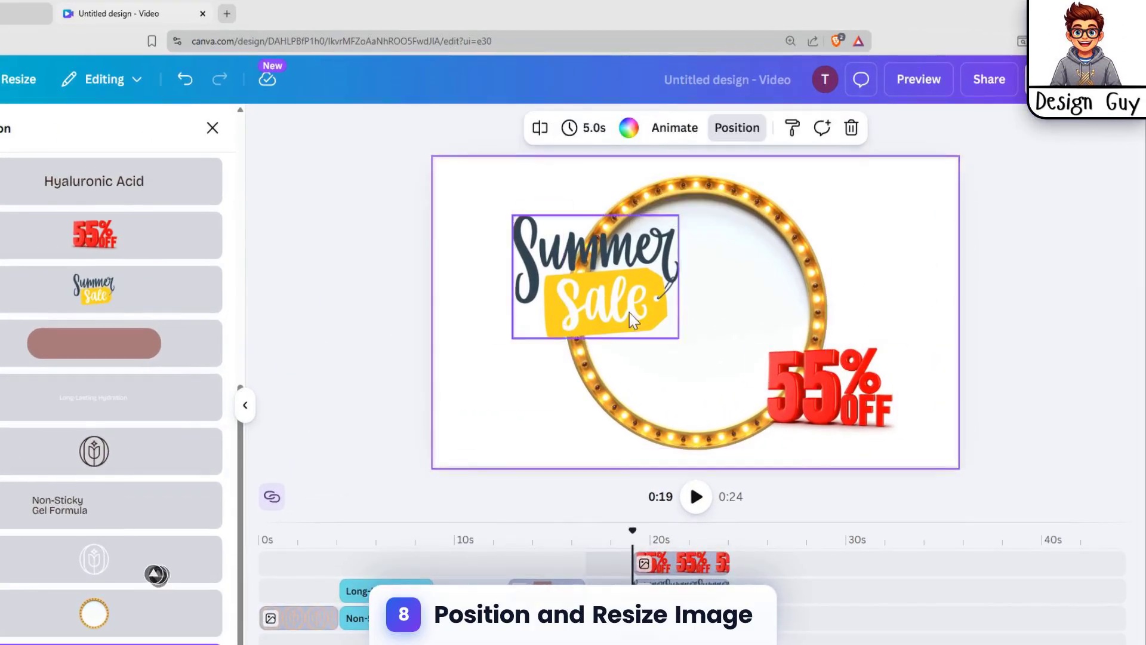
Step: Enlarge the circle frame further and move the Summer Sale graphic into the centre of the circle
{"action": "left_click", "coordinate": [818, 249]}
{"action": "left_click_drag", "start_coordinate": [563, 175], "coordinate": [544, 168]}
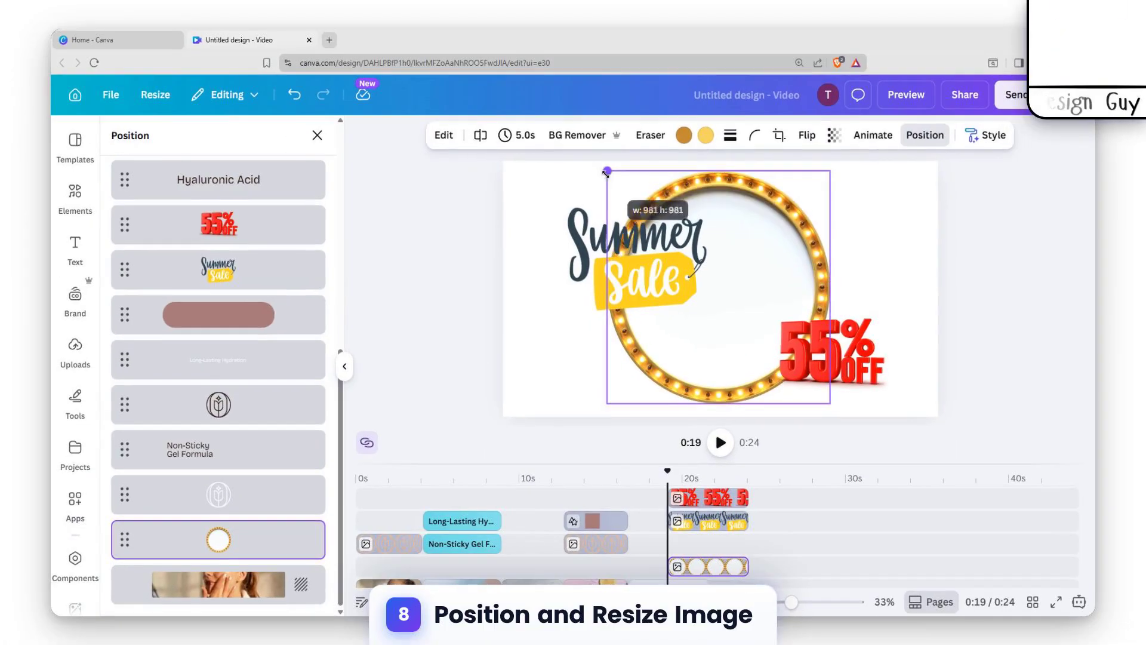
{"action": "left_click_drag", "start_coordinate": [824, 402], "coordinate": [841, 415]}
{"action": "left_click", "coordinate": [646, 267]}
{"action": "left_click_drag", "start_coordinate": [646, 267], "coordinate": [732, 289]}
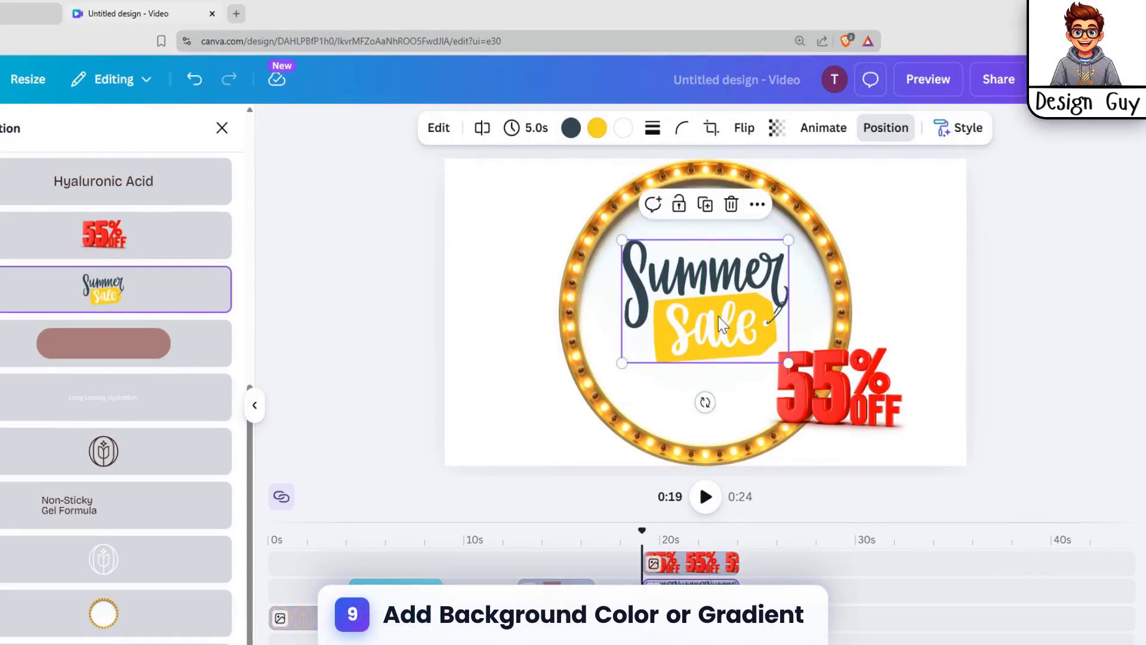
Step: Move the 55% OFF graphic inside the circle below Summer Sale and shrink it
{"action": "left_click_drag", "start_coordinate": [824, 398], "coordinate": [713, 420]}
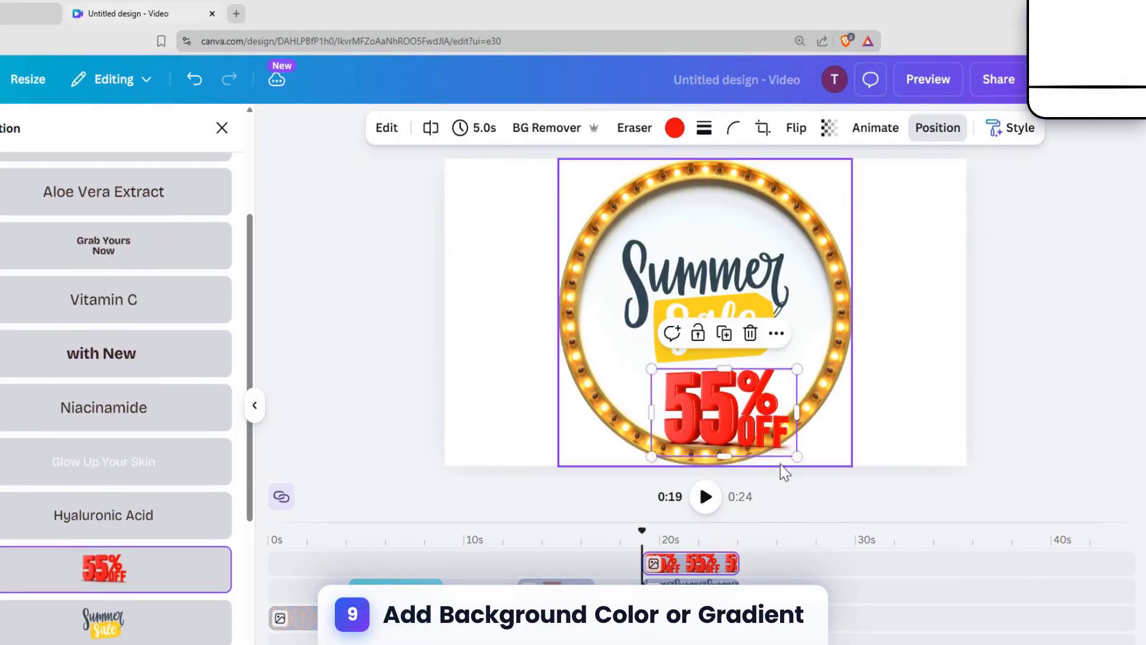
{"action": "left_click_drag", "start_coordinate": [794, 456], "coordinate": [749, 428]}
{"action": "left_click_drag", "start_coordinate": [701, 396], "coordinate": [709, 399]}
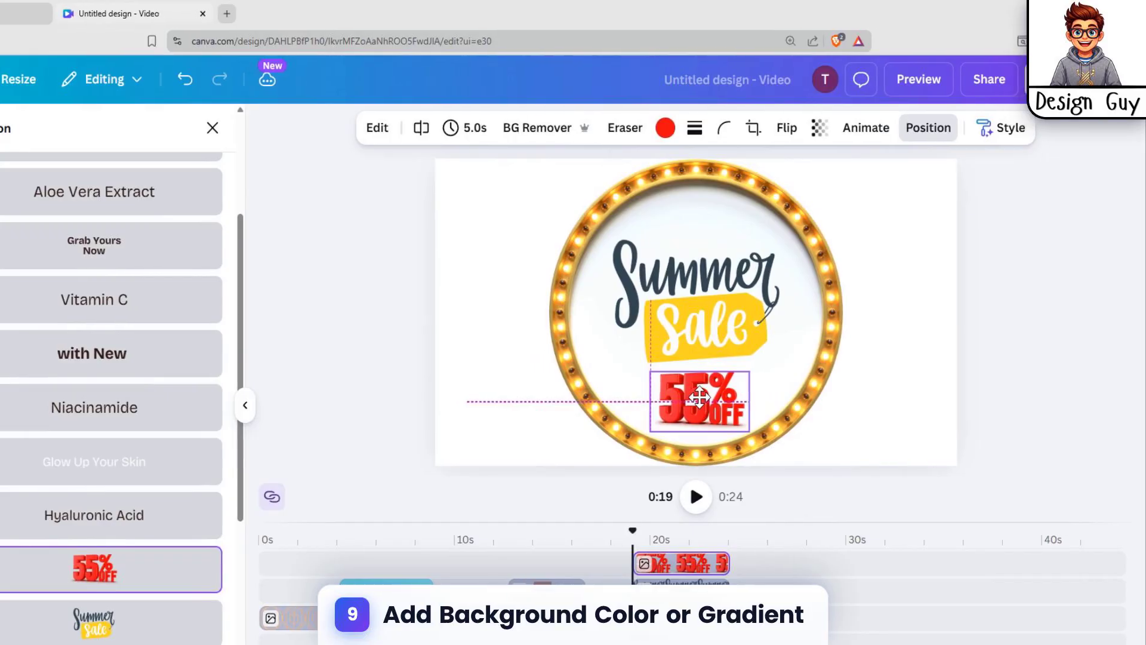
{"action": "left_click", "coordinate": [928, 298]}
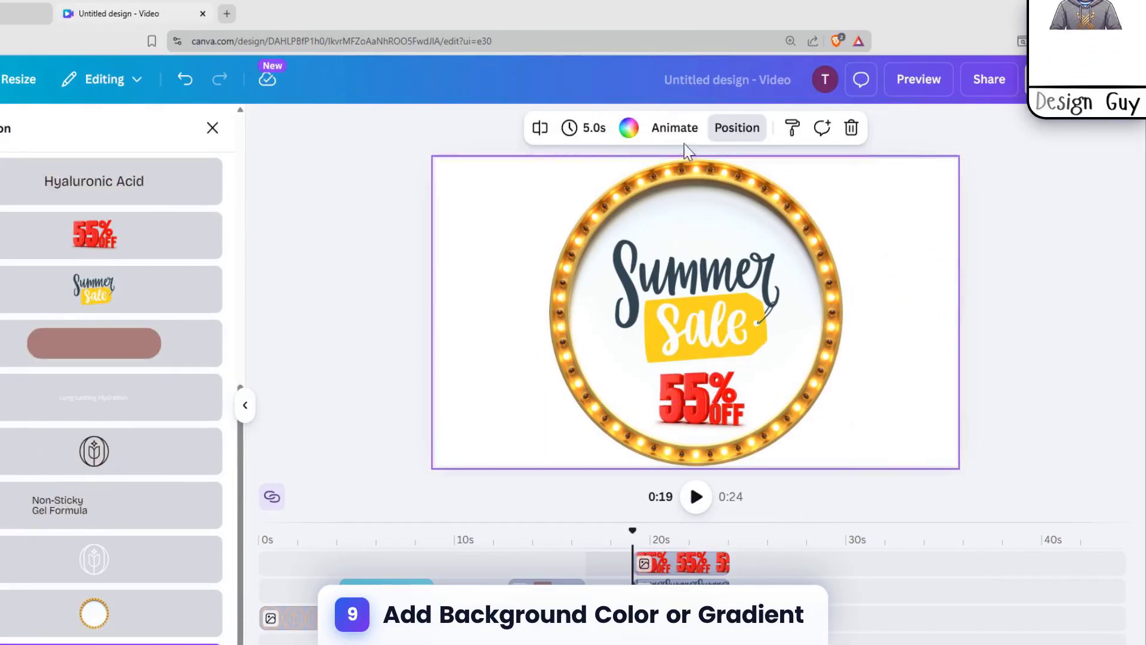
Step: Fill the page background with the yellow-to-orange default gradient
{"action": "left_click", "coordinate": [629, 128]}
{"action": "scroll", "coordinate": [95, 417], "scroll_direction": "down", "scroll_amount": 5}
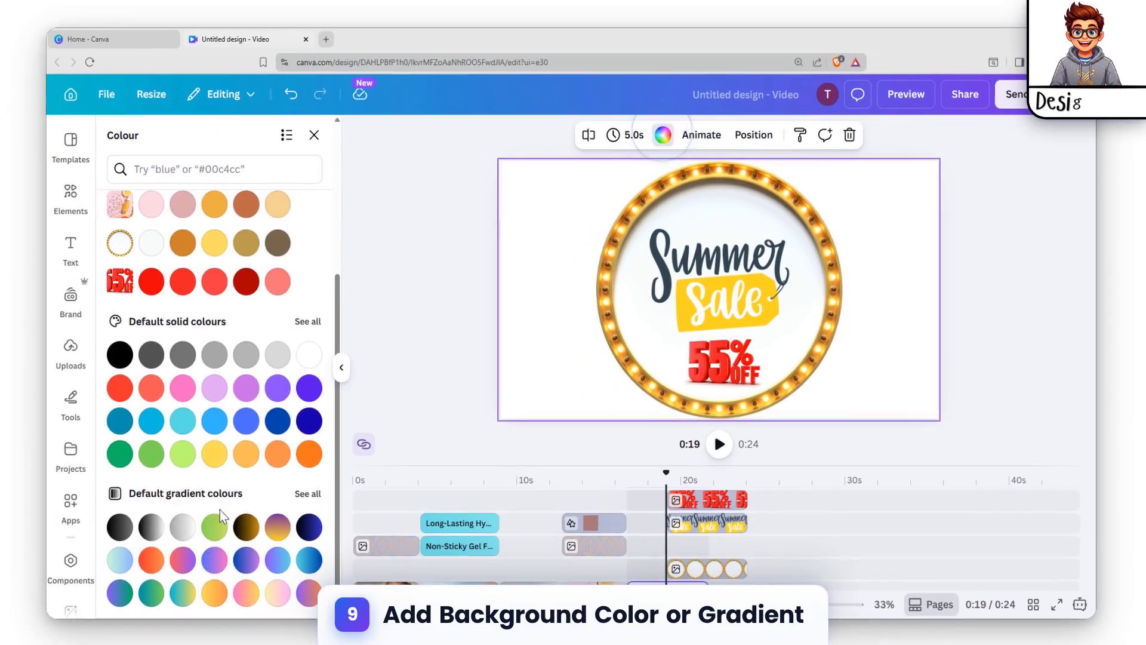
{"action": "left_click", "coordinate": [246, 591]}
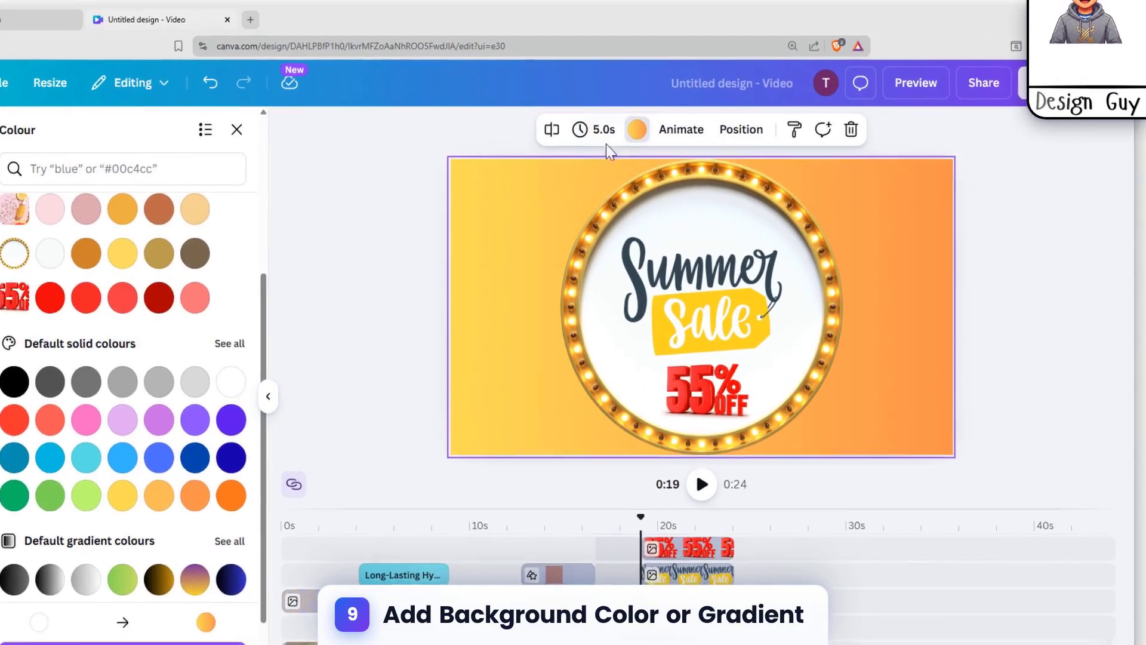
Step: Open the background gradient settings and switch the gradient style to radial
{"action": "left_click", "coordinate": [665, 135]}
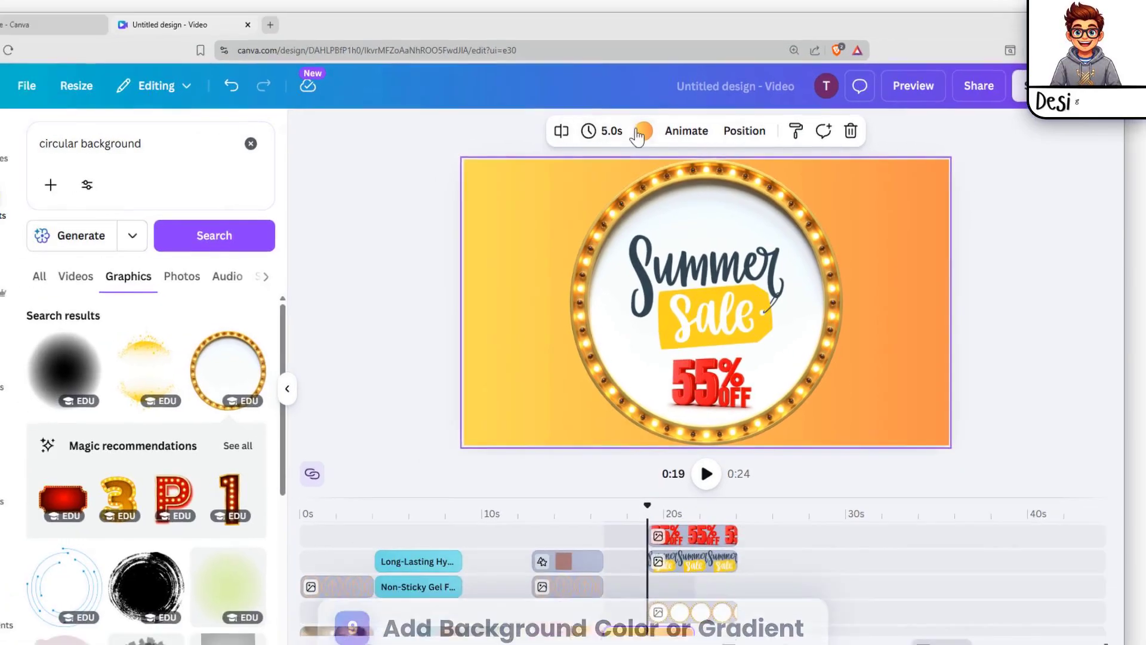
{"action": "left_click", "coordinate": [626, 129]}
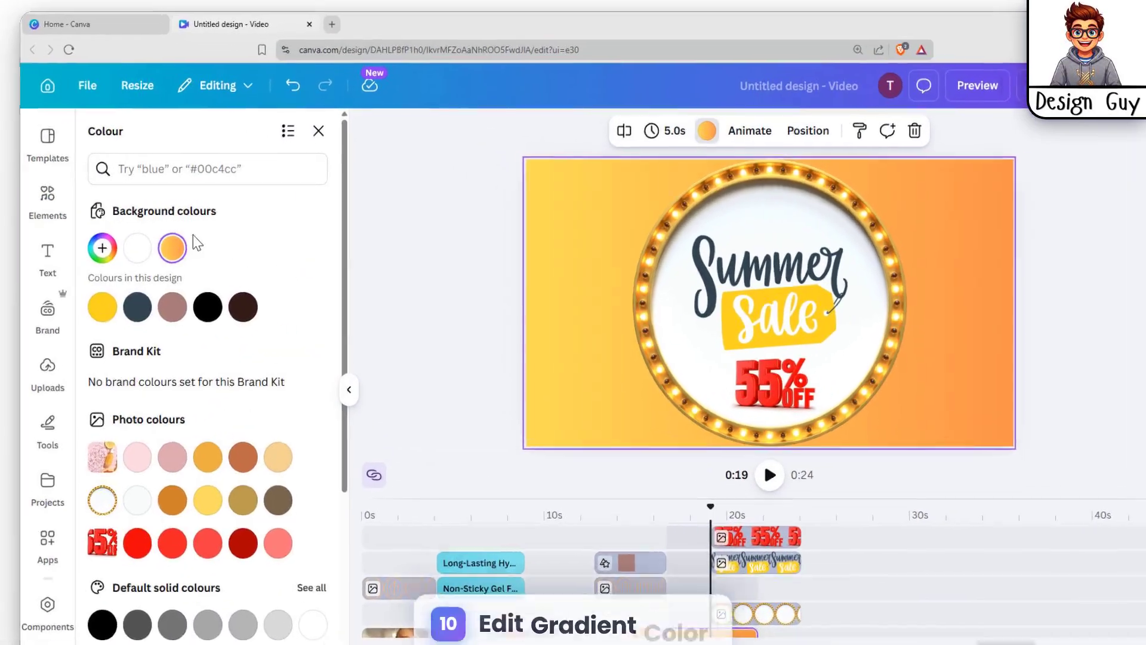
{"action": "left_click", "coordinate": [59, 254]}
{"action": "left_click", "coordinate": [256, 437]}
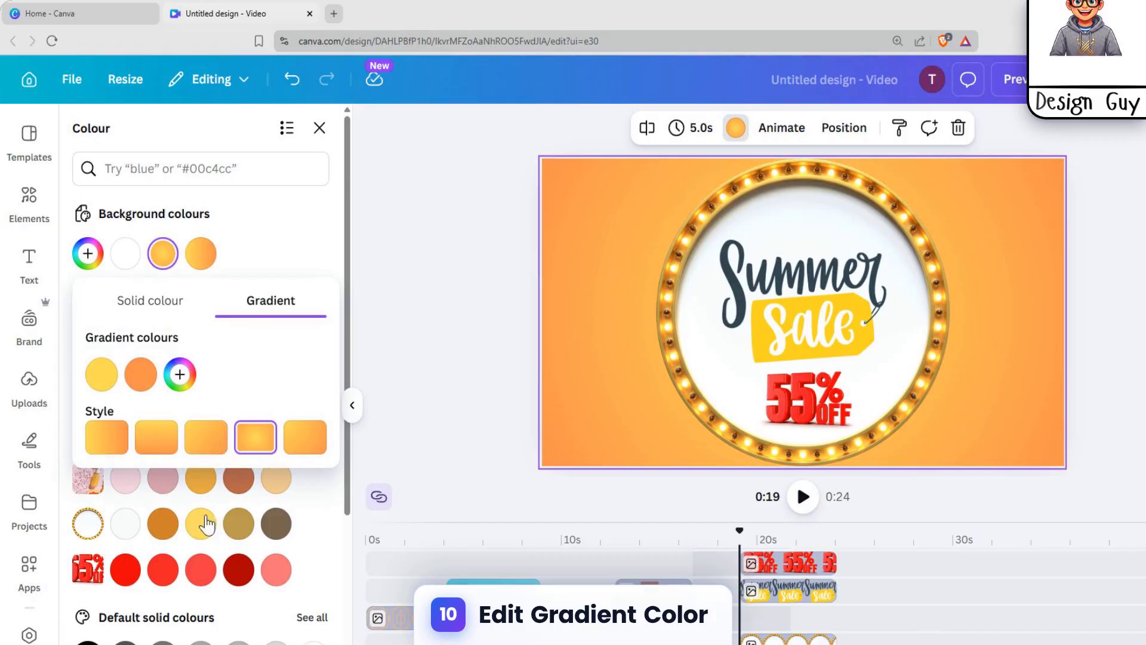
Step: Add a third gradient colour and set it to yellow-green
{"action": "left_click", "coordinate": [180, 374]}
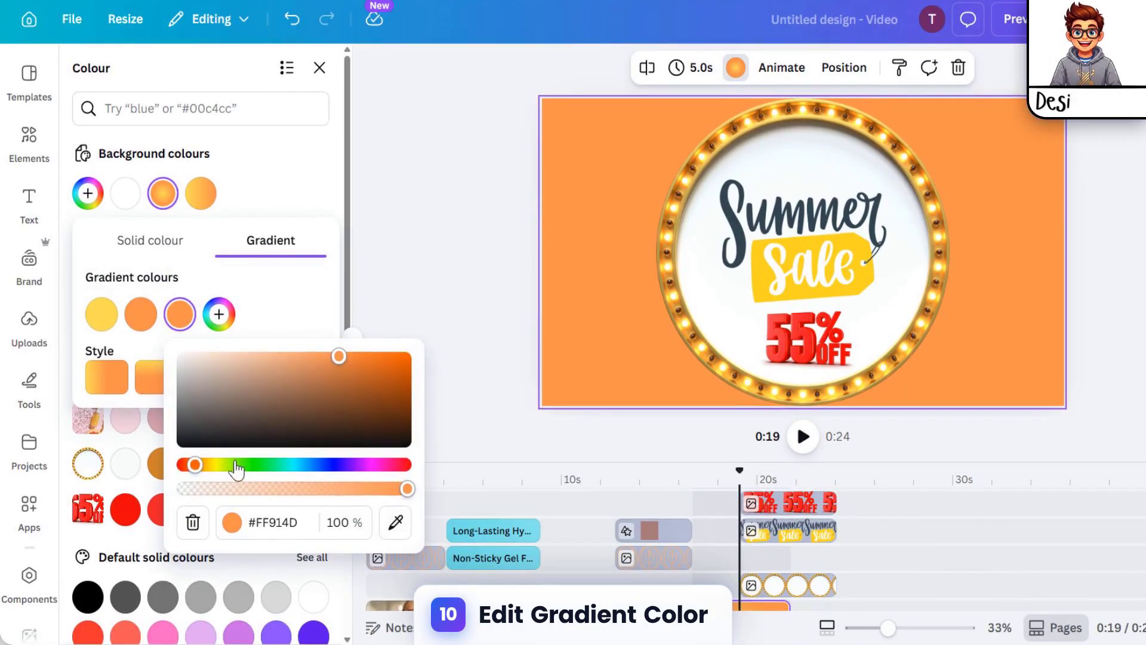
{"action": "left_click", "coordinate": [239, 524]}
{"action": "left_click_drag", "start_coordinate": [251, 472], "coordinate": [228, 479]}
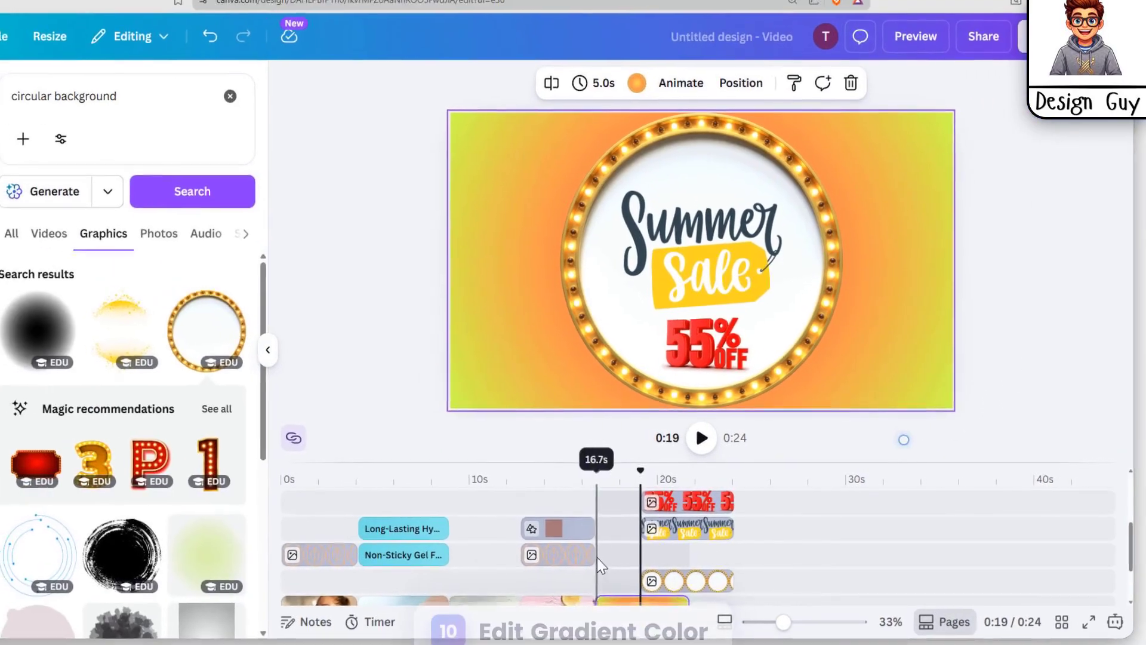
Step: Select the sale graphics in the timeline and trim the sale page so the video is shorter
{"action": "left_click", "coordinate": [675, 502]}
{"action": "left_click", "coordinate": [675, 528], "text": "shift"}
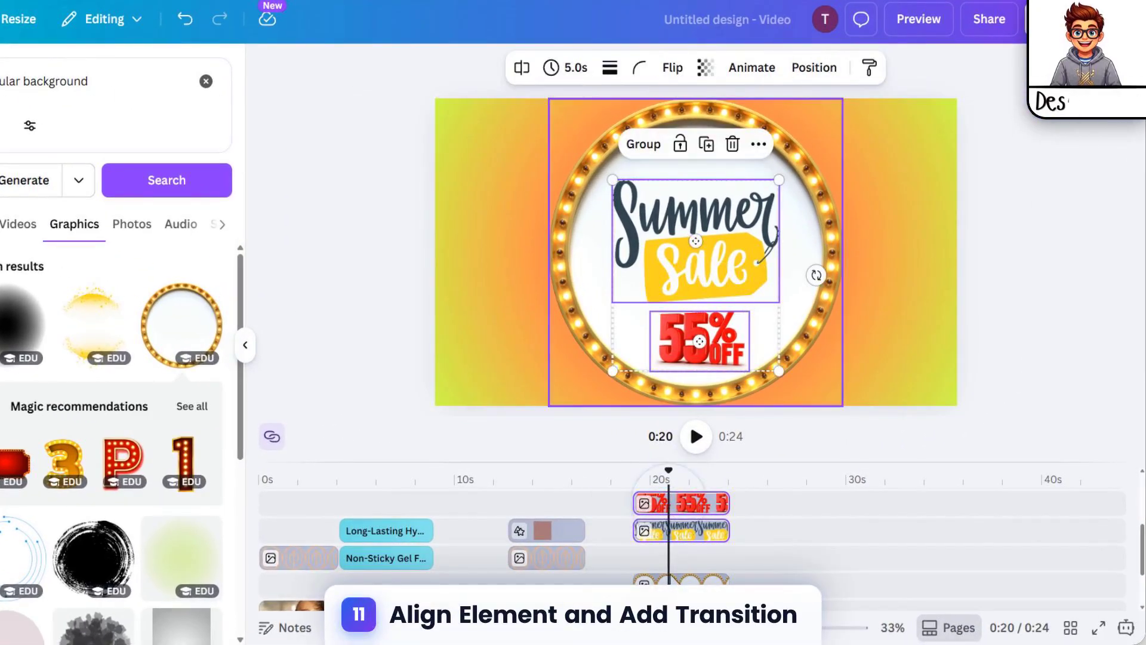
{"action": "left_click_drag", "start_coordinate": [670, 578], "coordinate": [625, 578]}
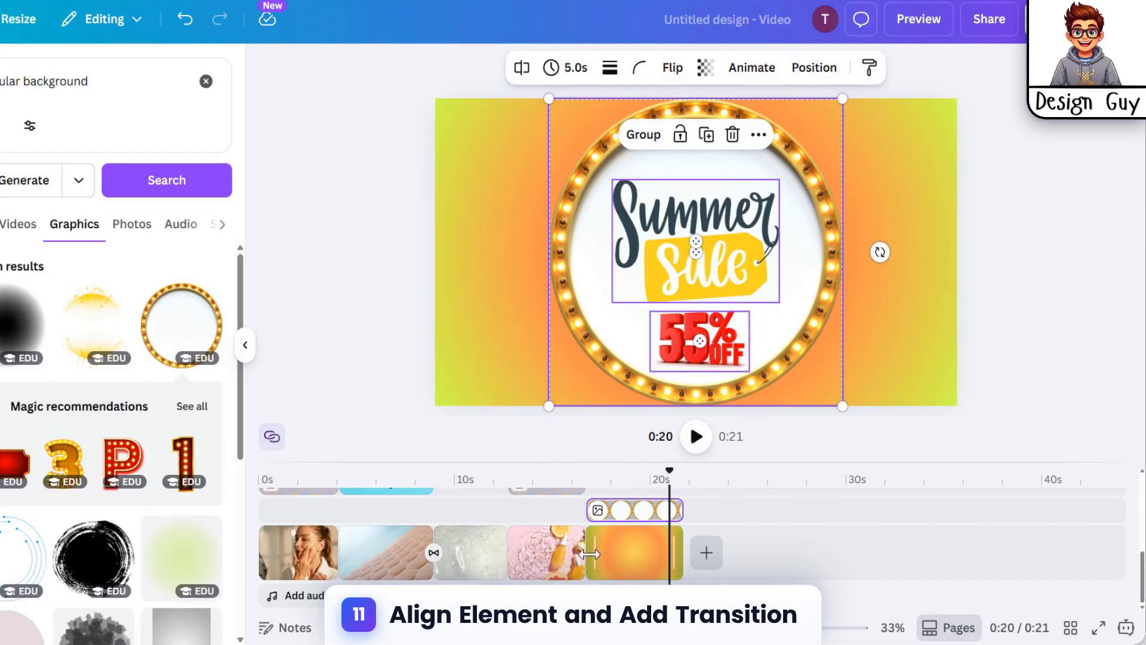
Step: Add a Flow transition between the third and fourth pages
{"action": "left_click", "coordinate": [434, 554]}
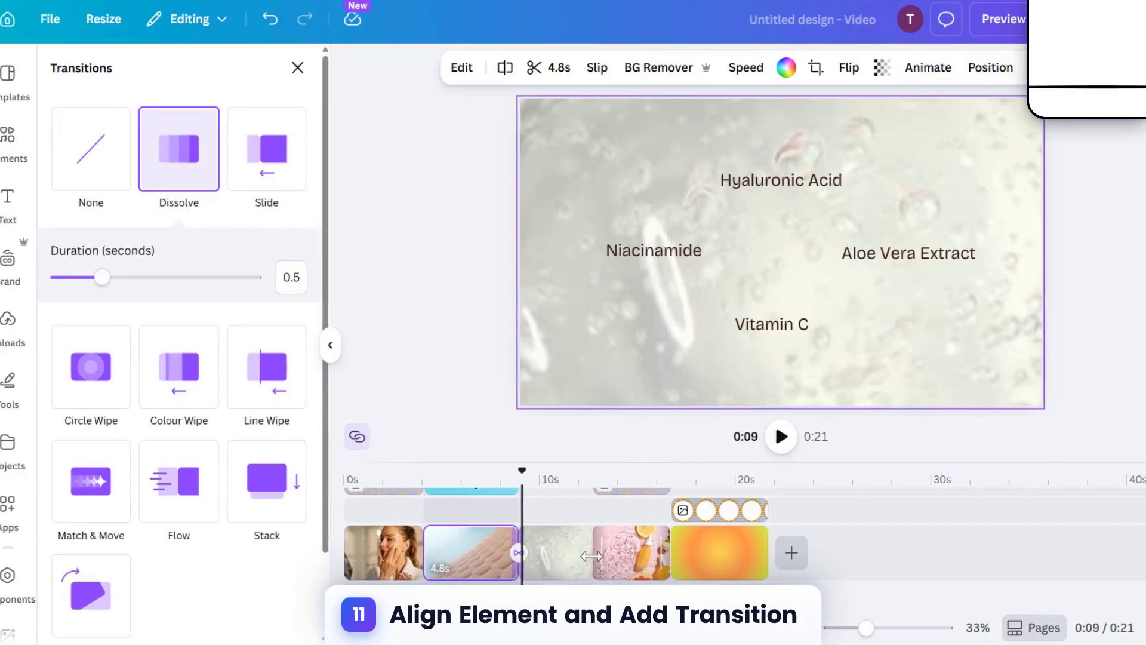
{"action": "left_click", "coordinate": [592, 552]}
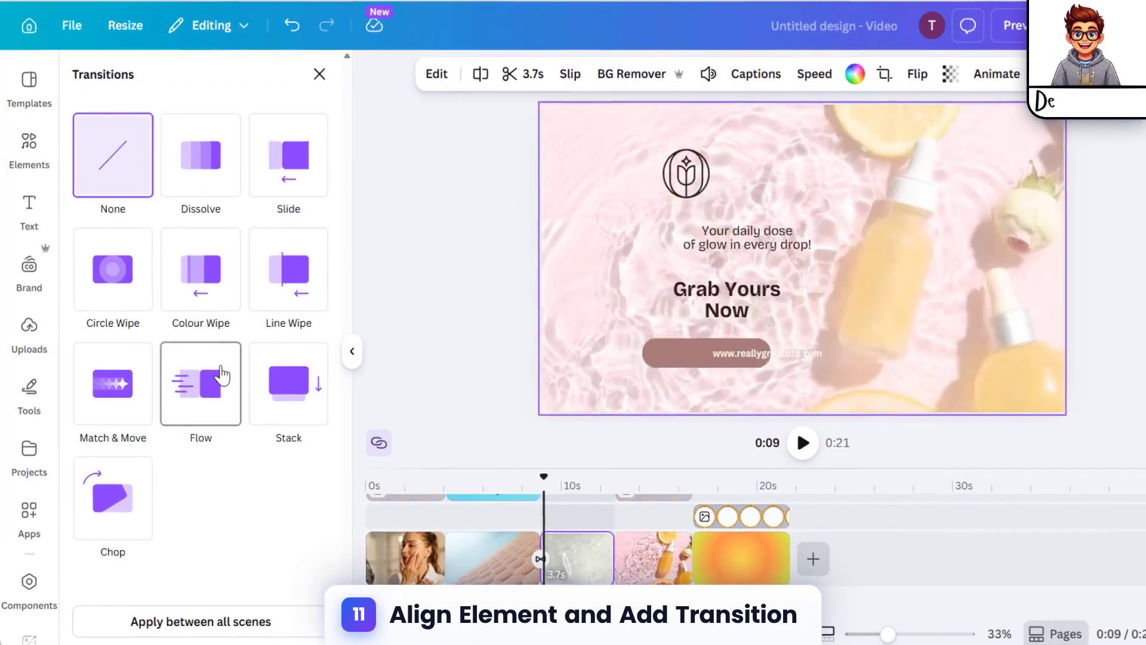
{"action": "left_click", "coordinate": [222, 375]}
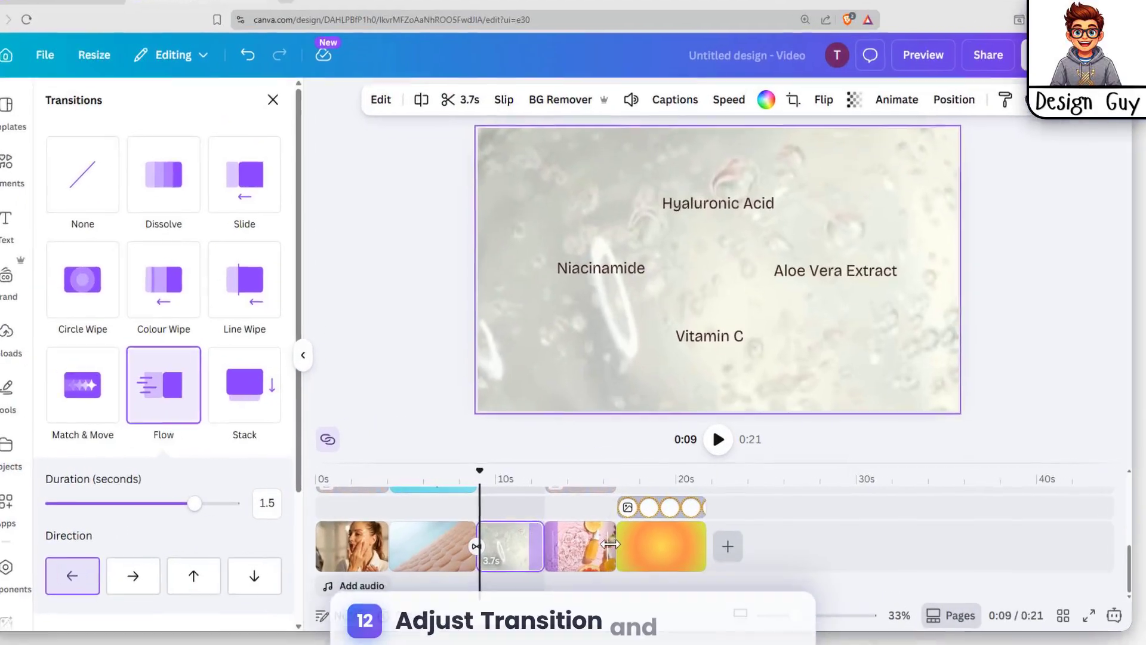
Step: Add a Chop transition between the fourth page and the sale page
{"action": "left_click", "coordinate": [692, 557]}
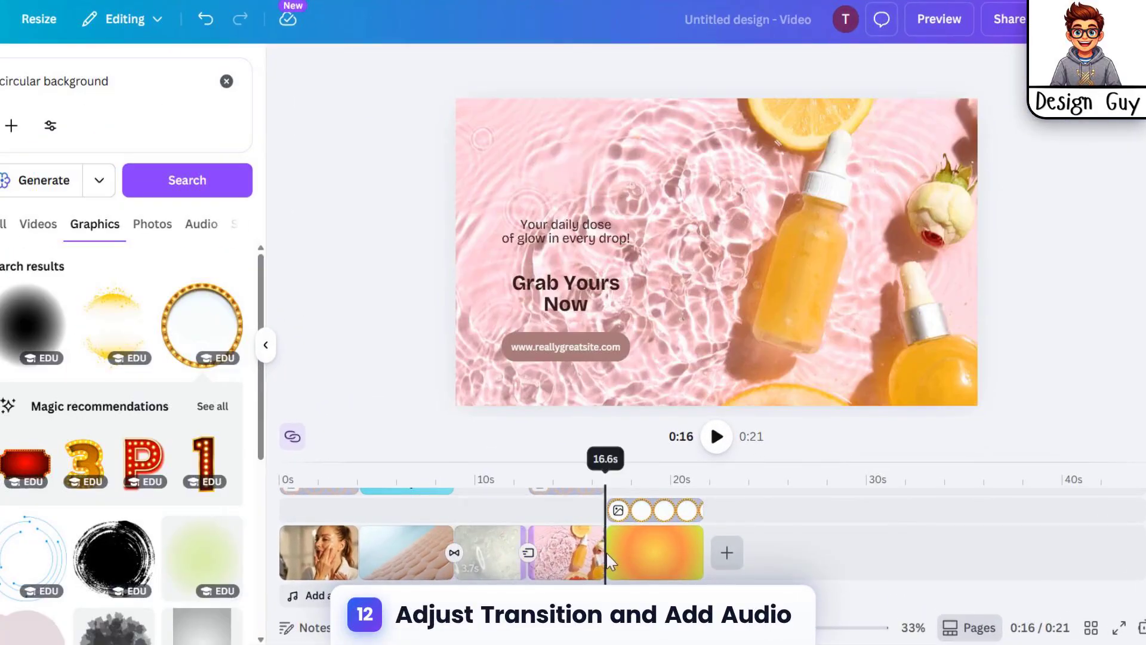
{"action": "left_click", "coordinate": [606, 554]}
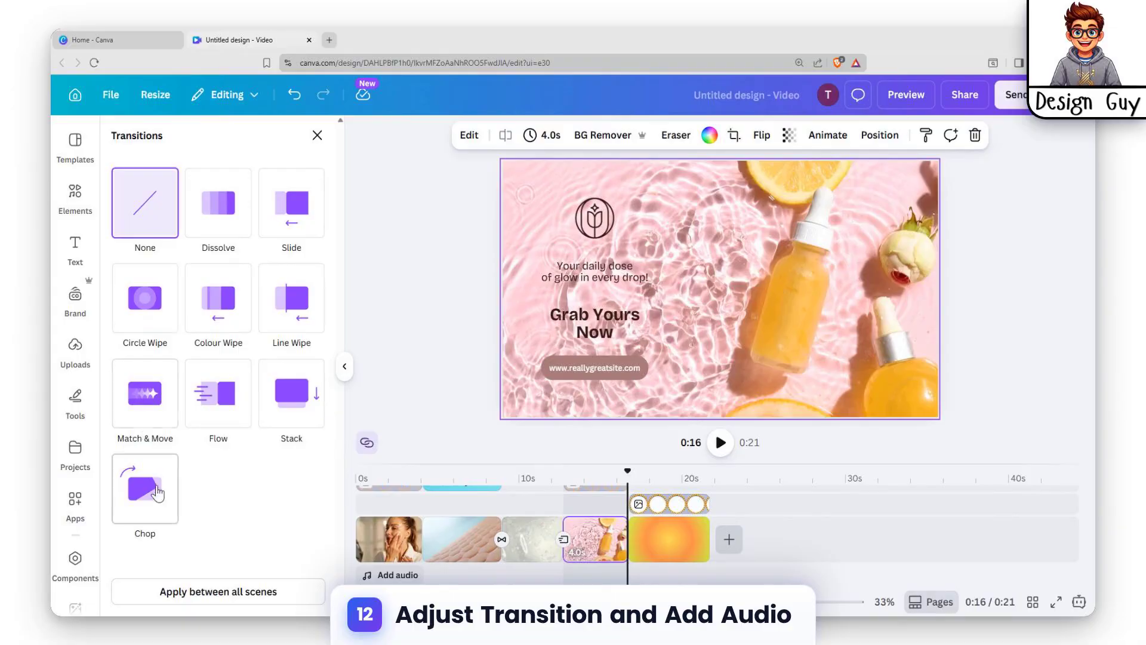
{"action": "left_click", "coordinate": [156, 493]}
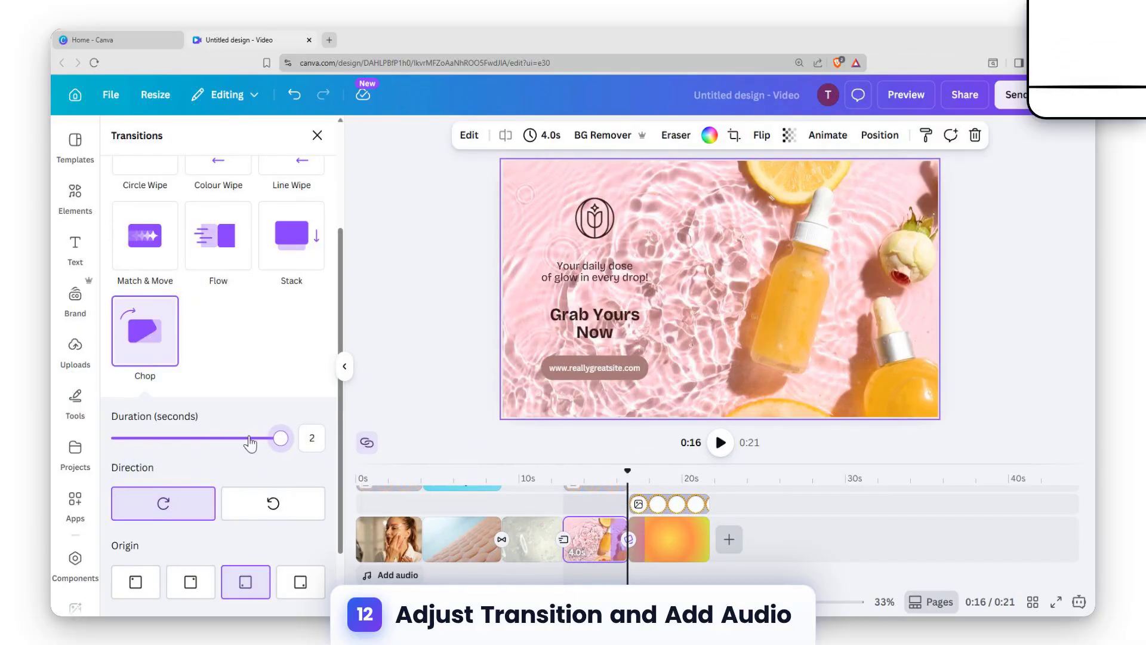
{"action": "left_click", "coordinate": [802, 518]}
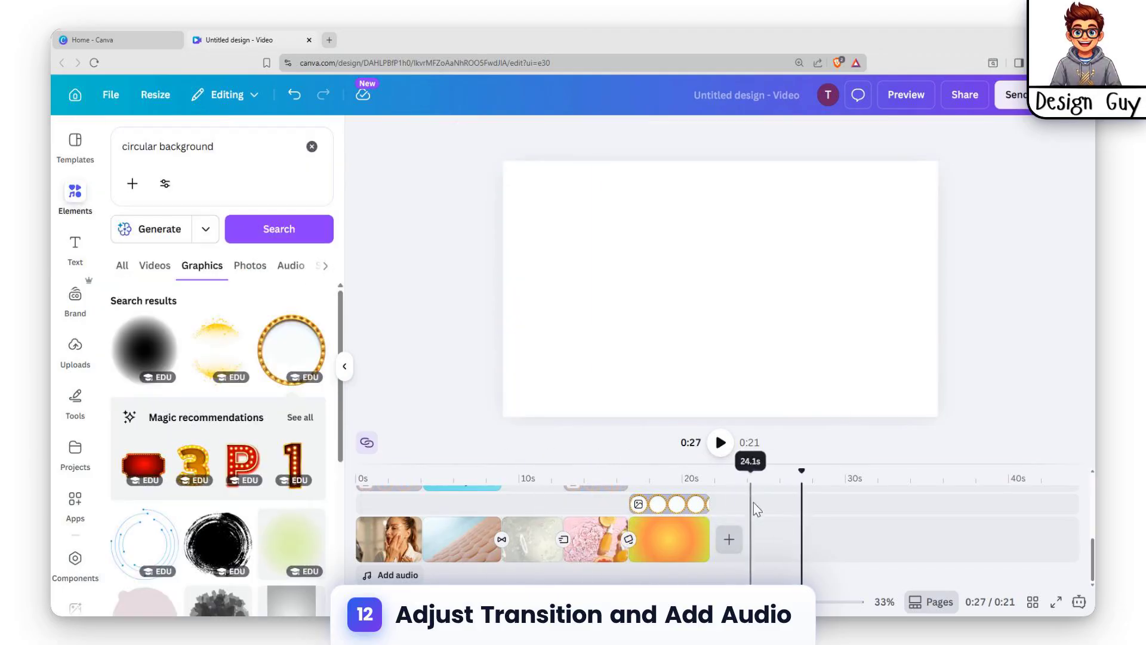
Step: Open the music and sound effects library and browse the audio tracks
{"action": "left_click", "coordinate": [406, 590]}
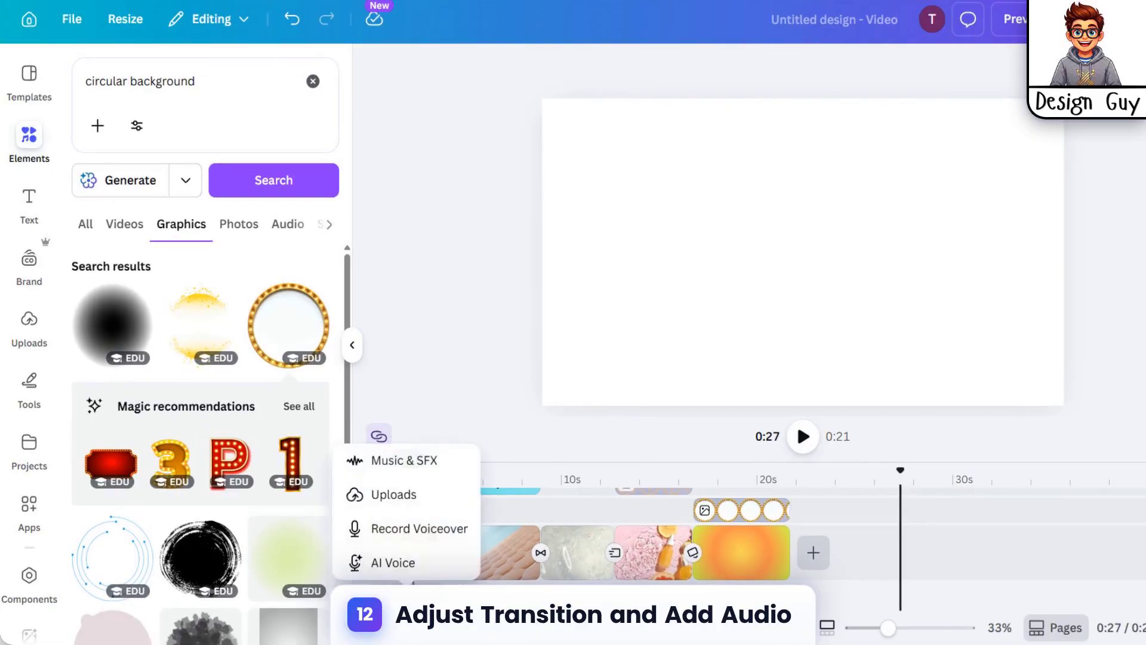
{"action": "left_click", "coordinate": [422, 463]}
{"action": "scroll", "coordinate": [191, 323], "scroll_direction": "down", "scroll_amount": 5}
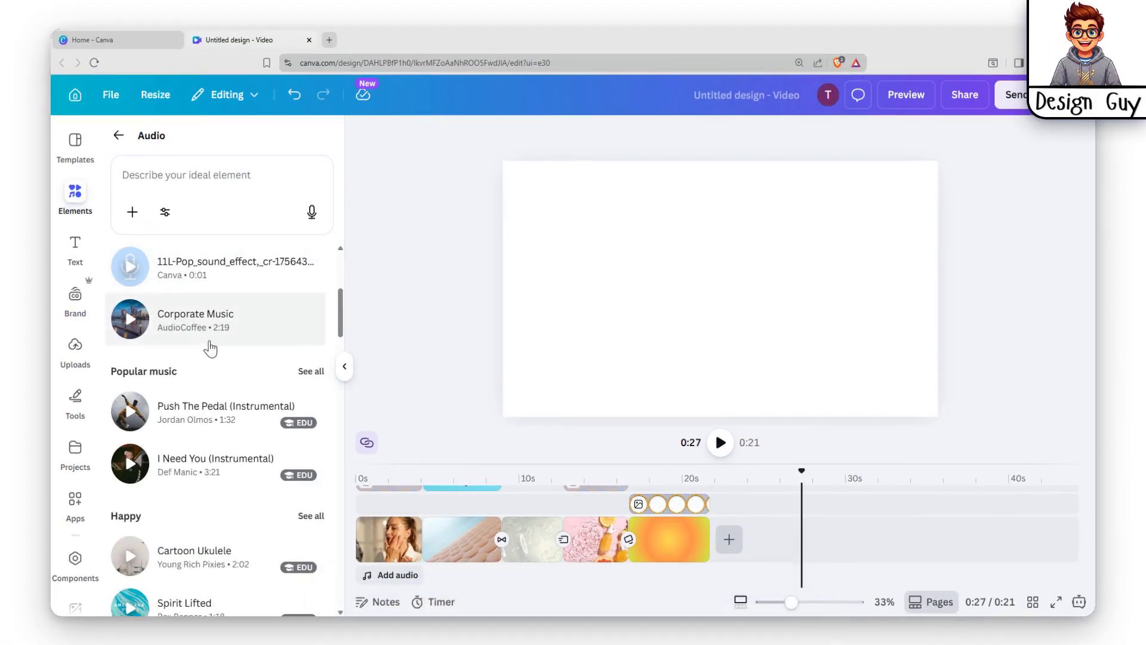
{"action": "scroll", "coordinate": [210, 349], "scroll_direction": "up", "scroll_amount": 3}
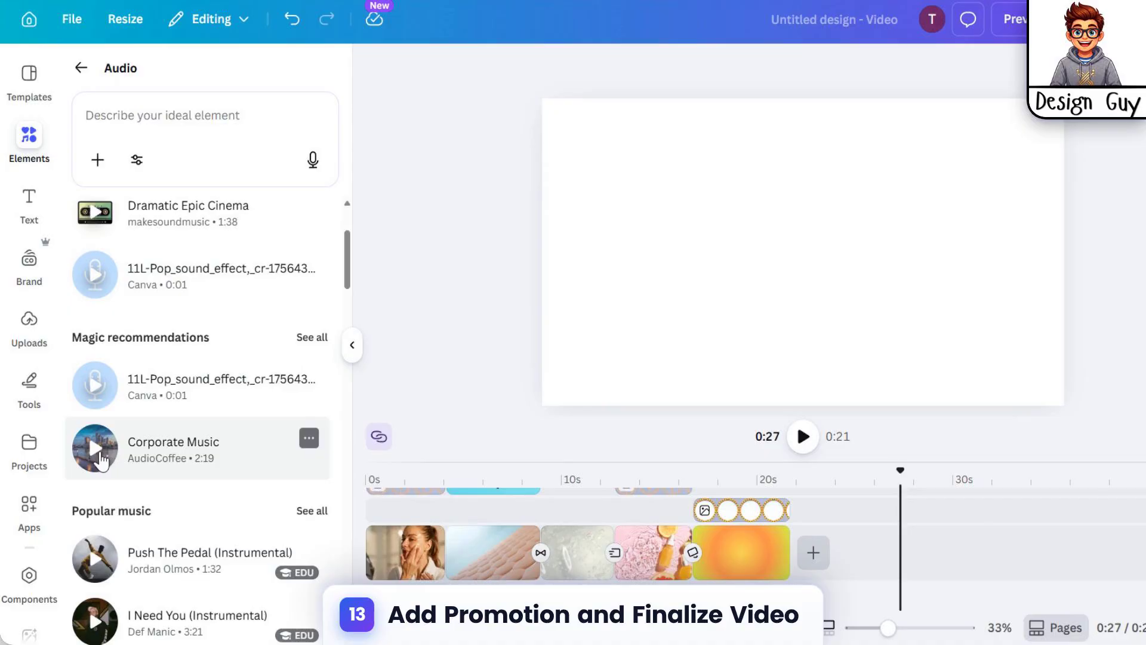
{"action": "scroll", "coordinate": [99, 457], "scroll_direction": "down", "scroll_amount": 7}
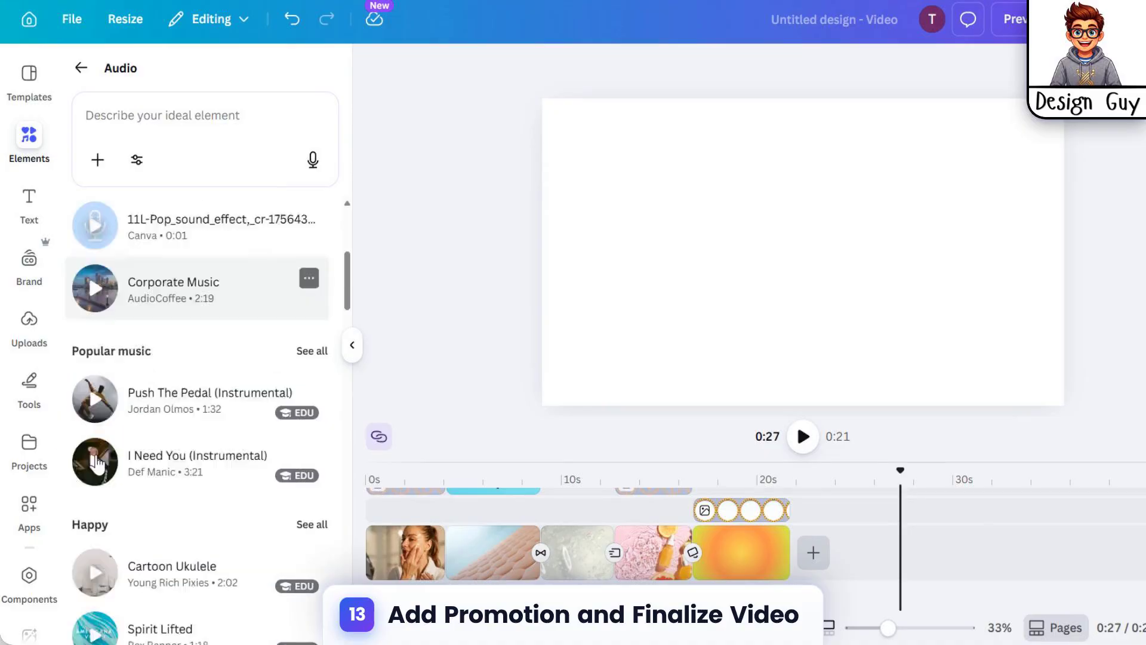
{"action": "scroll", "coordinate": [149, 269], "scroll_direction": "up", "scroll_amount": 8}
Step: Search audio for promotion, add Advertising Music For Promos Ads to the timeline, and play the video
{"action": "left_click", "coordinate": [217, 111]}
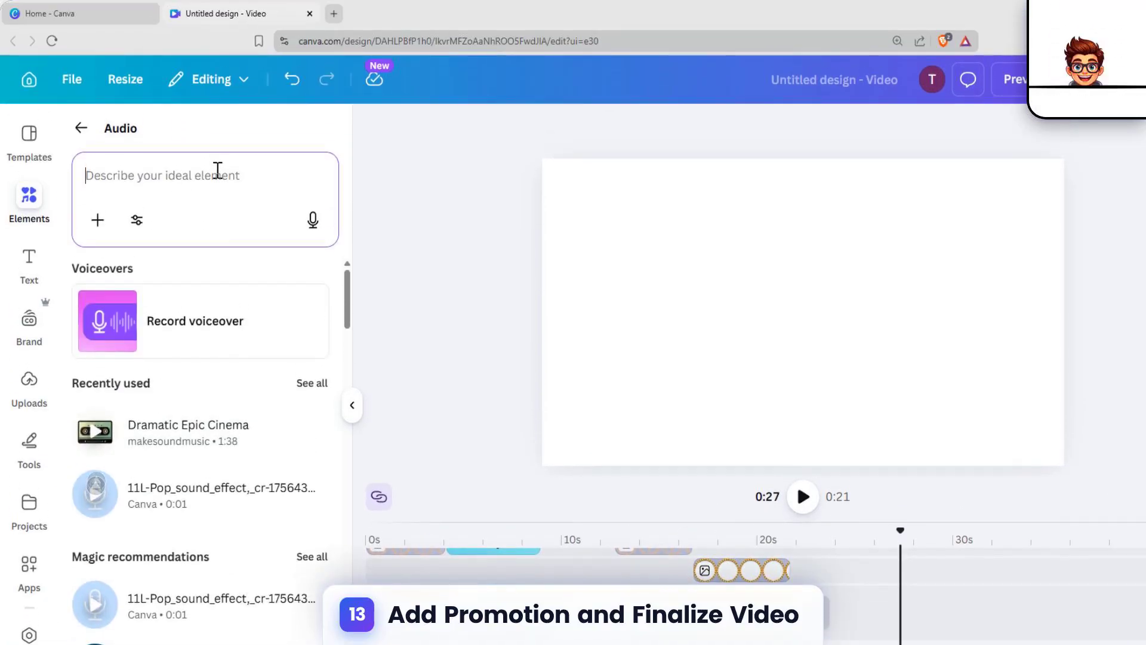
{"action": "type", "text": "promot"}
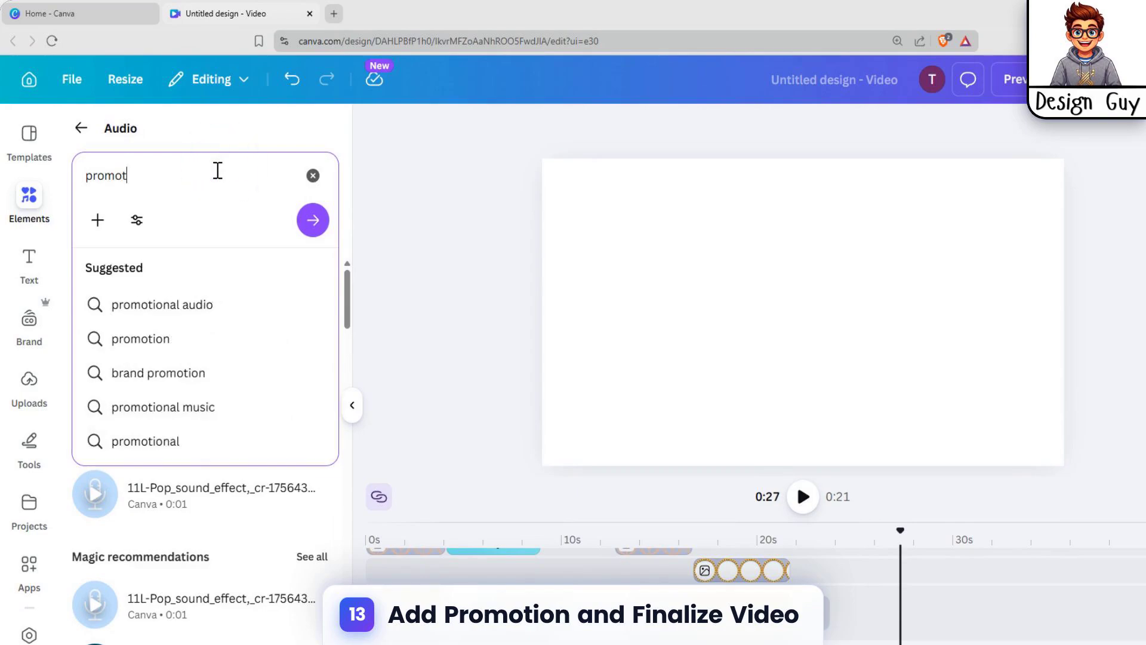
{"action": "type", "text": "ion"}
{"action": "key", "text": "Return"}
{"action": "left_click_drag", "start_coordinate": [164, 540], "coordinate": [369, 622]}
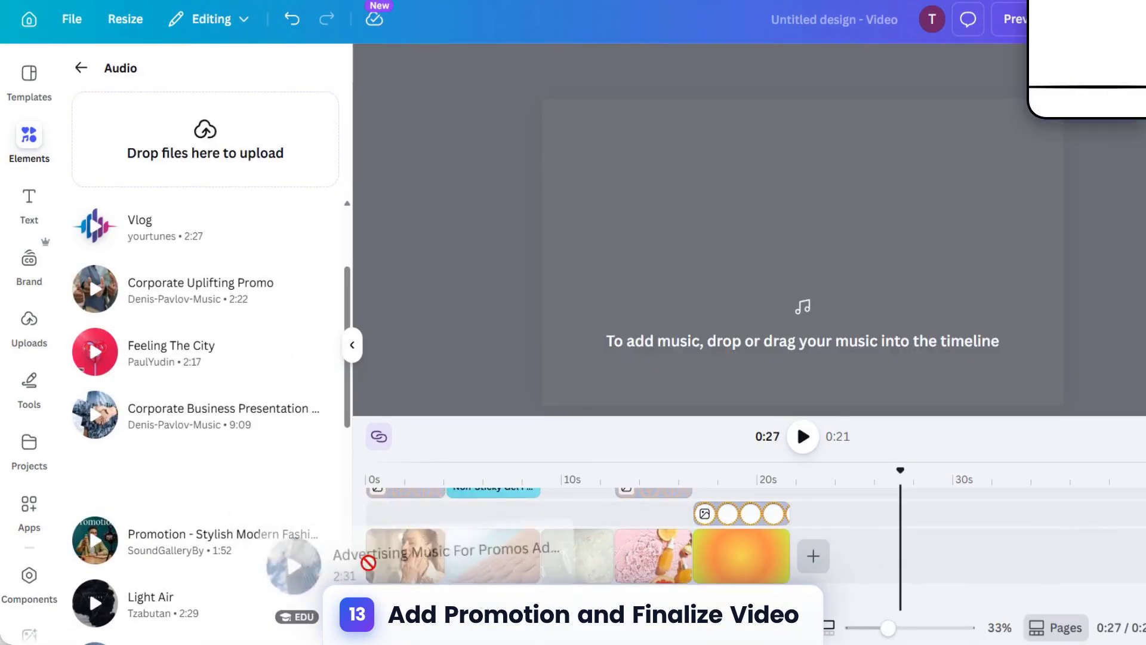
{"action": "left_click_drag", "start_coordinate": [368, 563], "coordinate": [359, 582]}
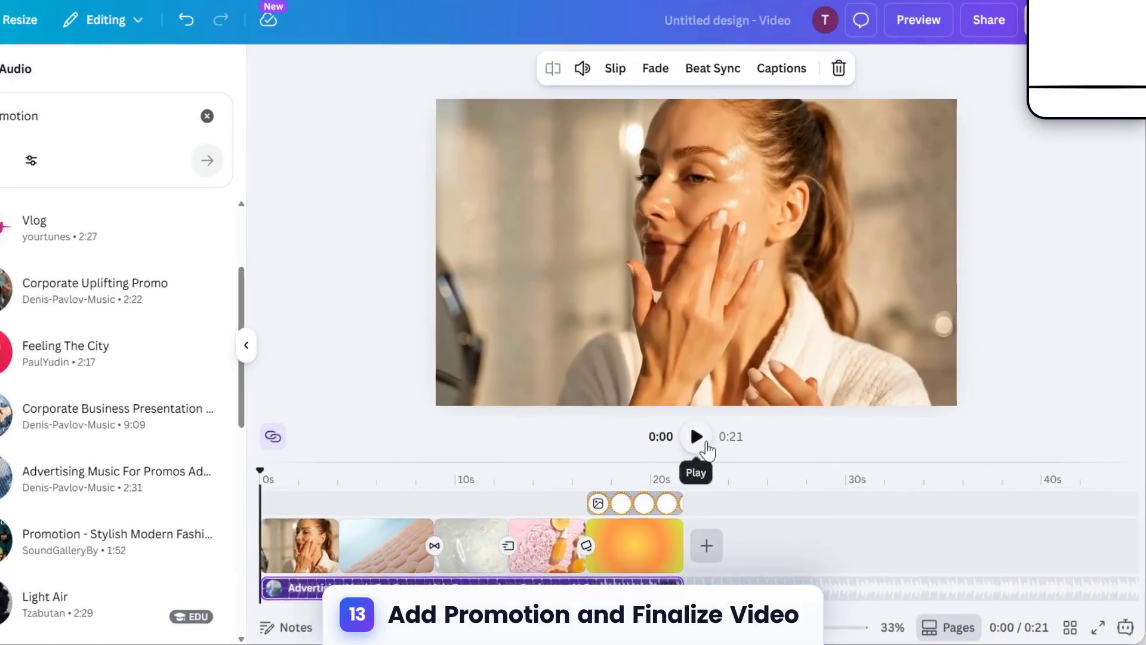
{"action": "left_click", "coordinate": [698, 438]}
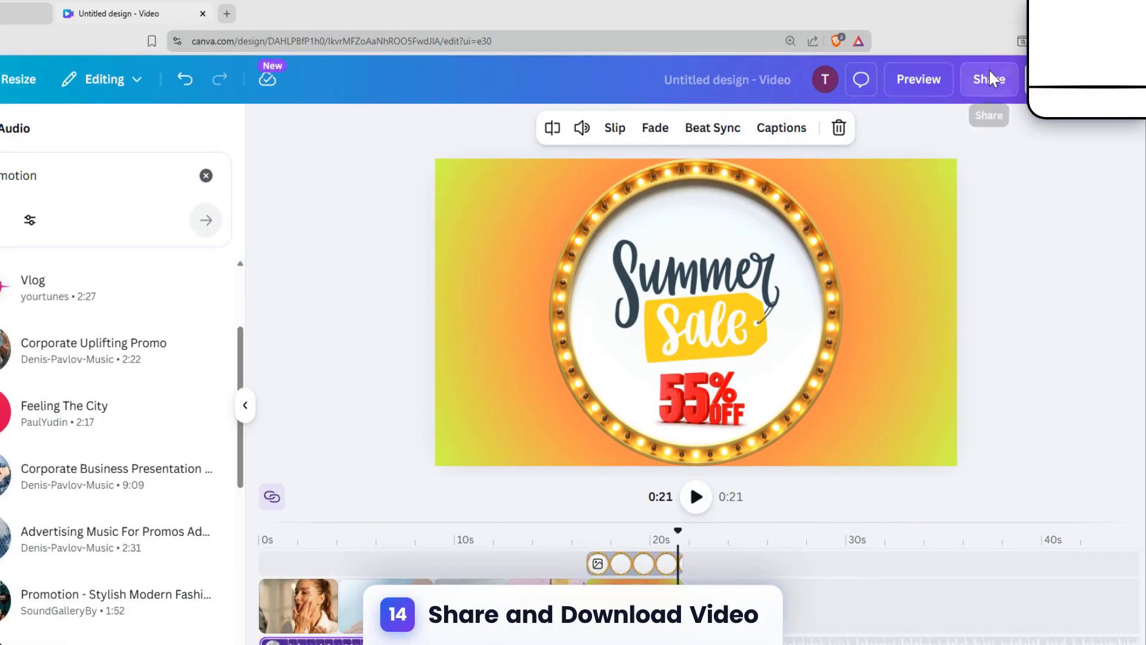
Step: Open the download options and set the MP4 video quality to 4K (UHD)
{"action": "left_click", "coordinate": [989, 19]}
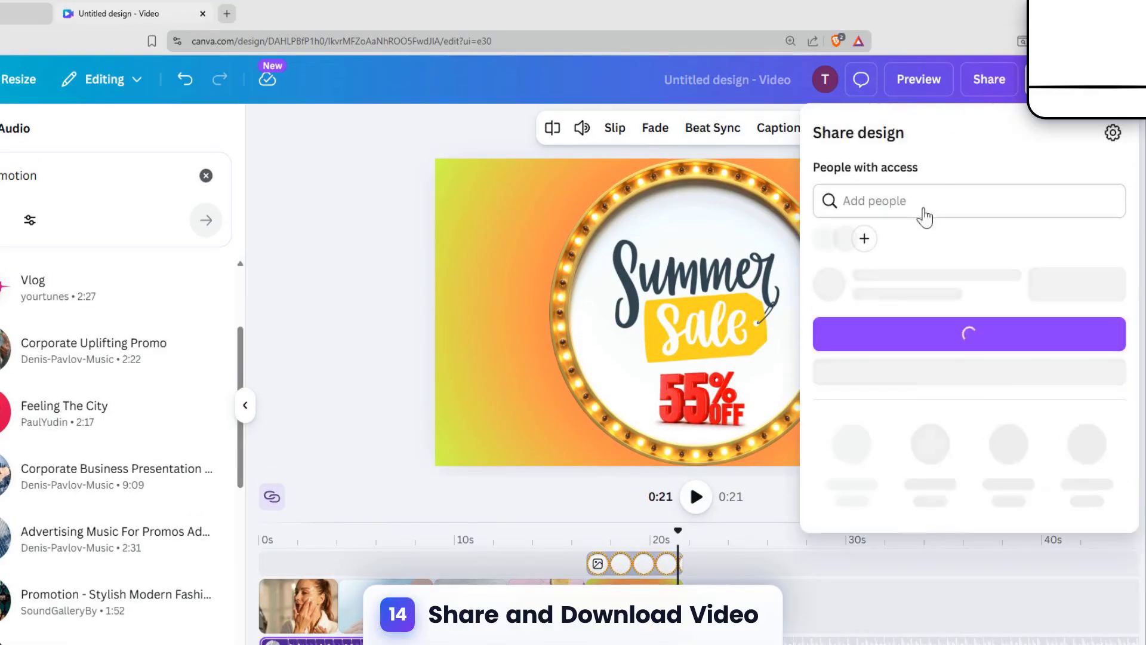
{"action": "left_click", "coordinate": [851, 477]}
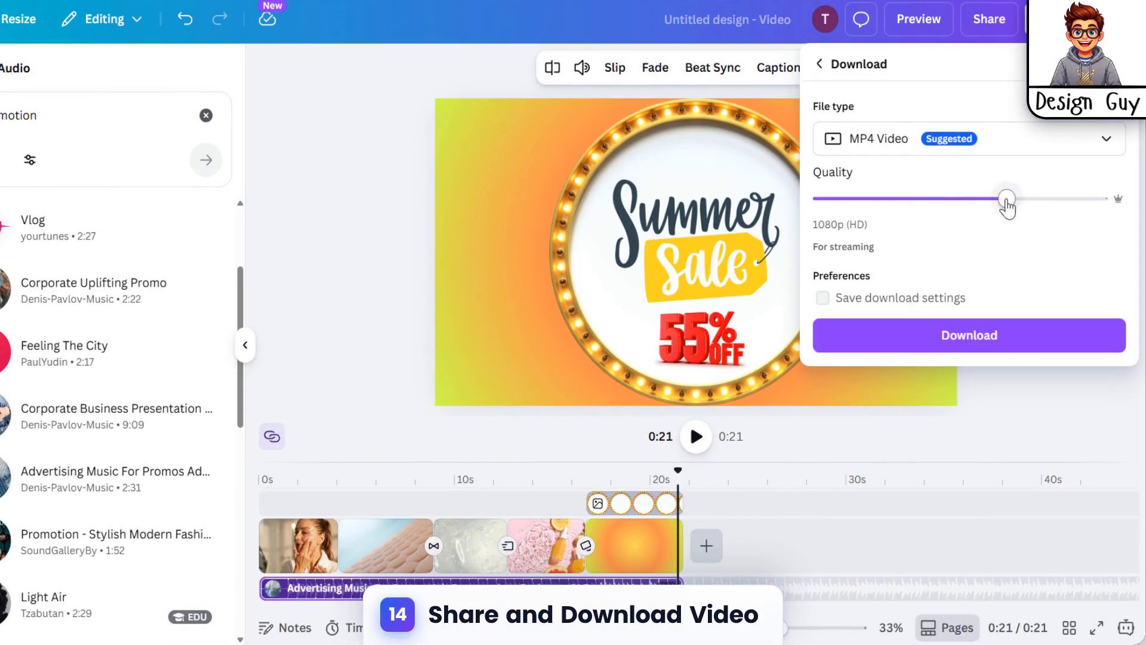
{"action": "left_click_drag", "start_coordinate": [1008, 206], "coordinate": [1105, 199]}
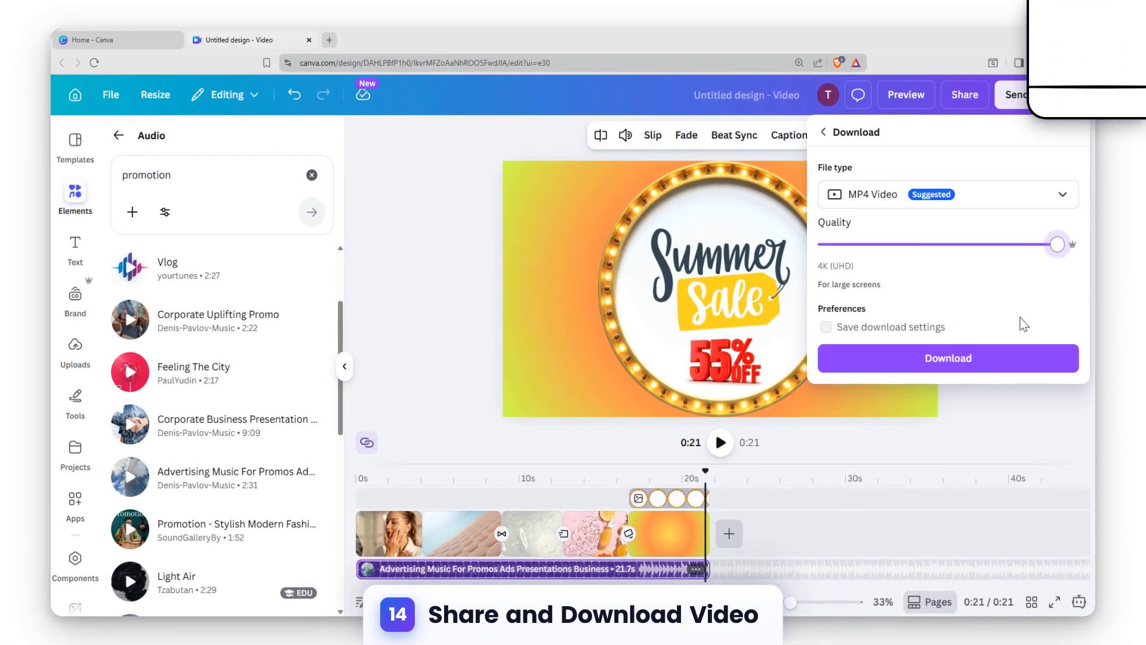